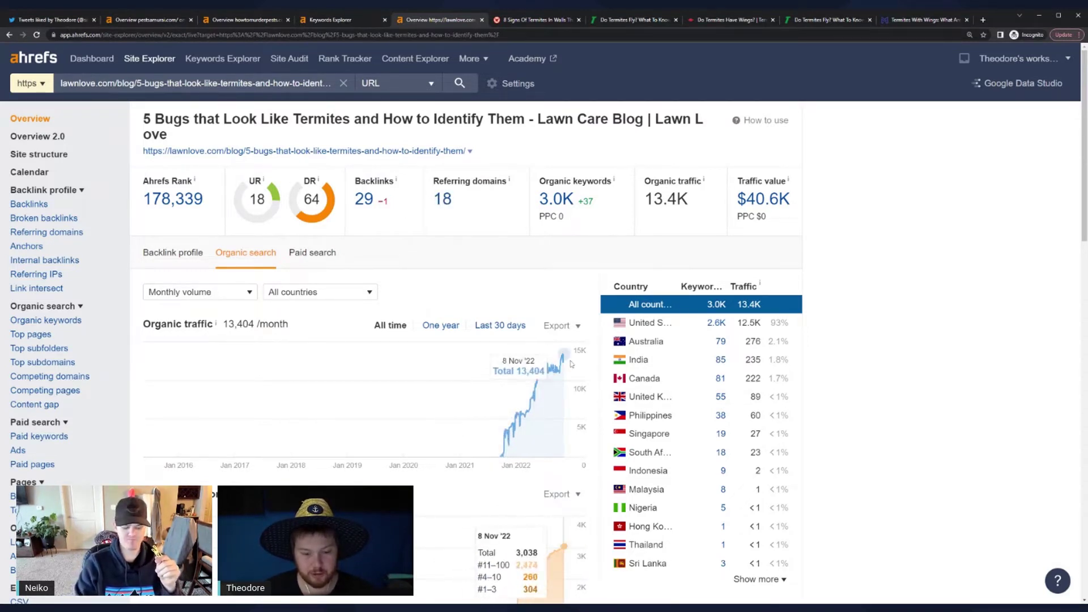
- Check the search volumes of the lawnlove.com termite article's top organic keywords, and close its overview report
scroll(343, 180, "down", 15)
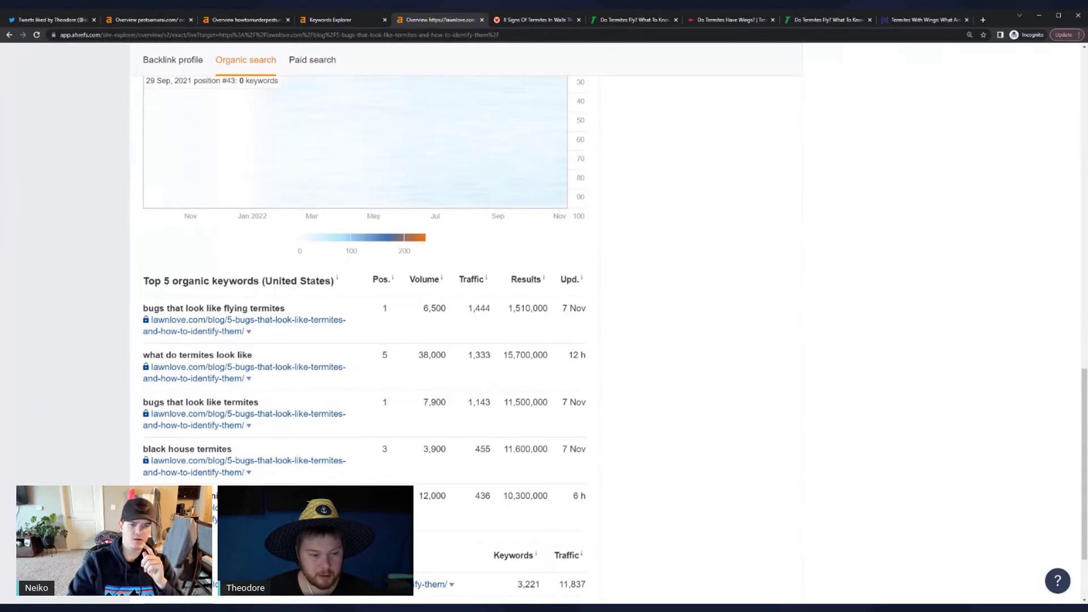
left_click_drag(418, 355, 448, 355)
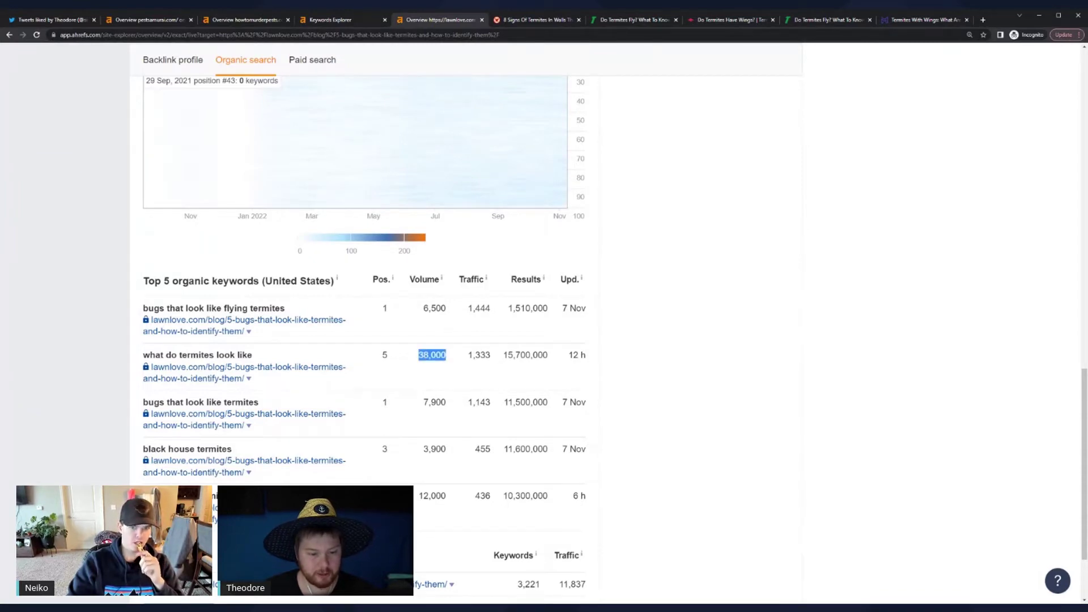
left_click_drag(431, 308, 446, 308)
scroll(632, 428, "up", 15)
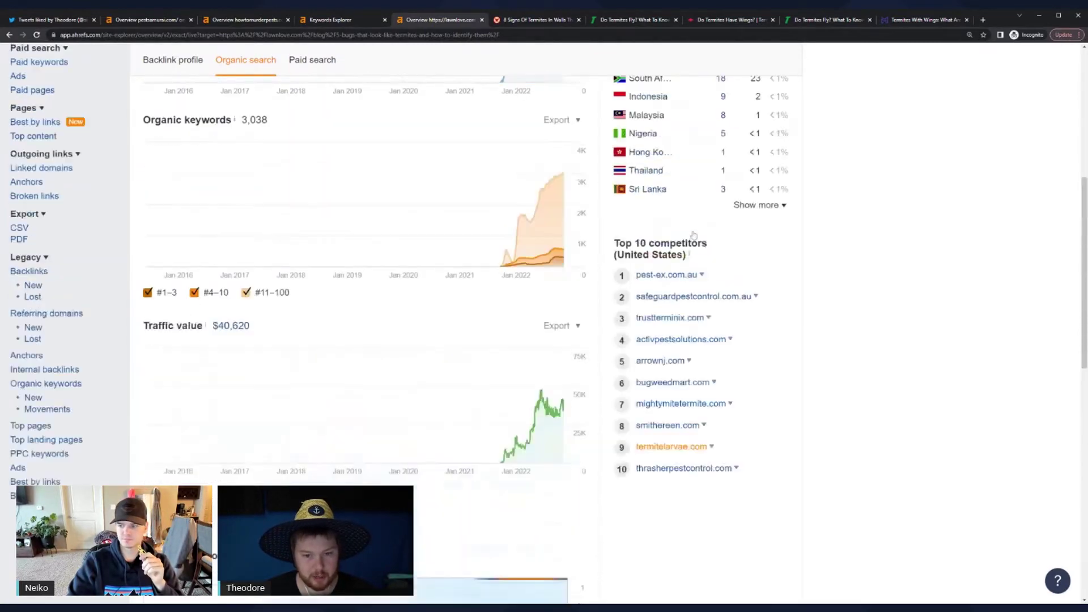
middle_click(395, 20)
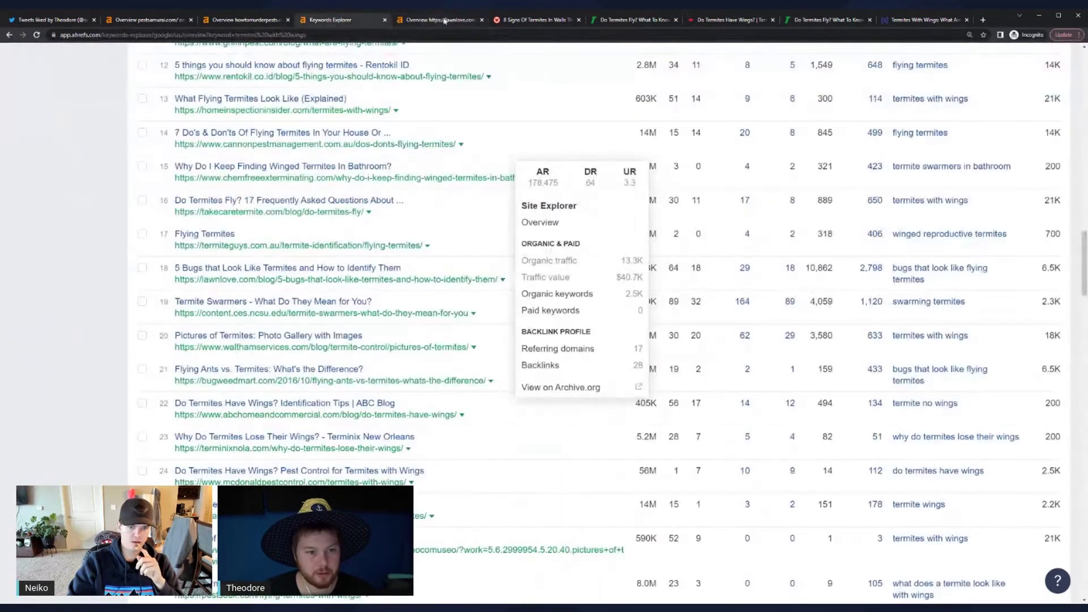
- Review the top organic keywords and top pages in the howtomurderpests.com overview report
scroll(127, 332, "up", 15)
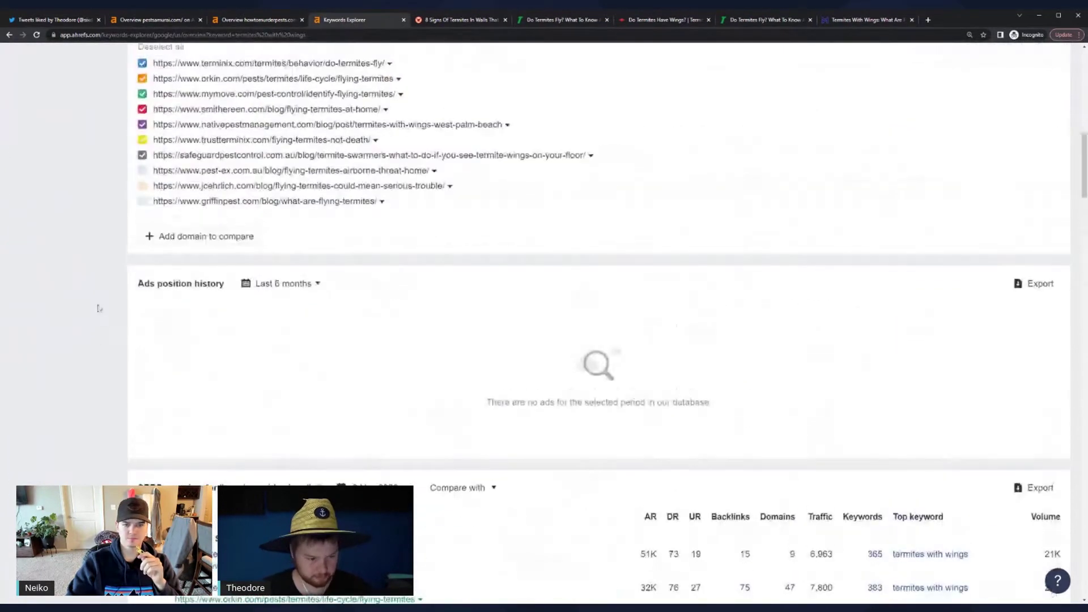
left_click(267, 20)
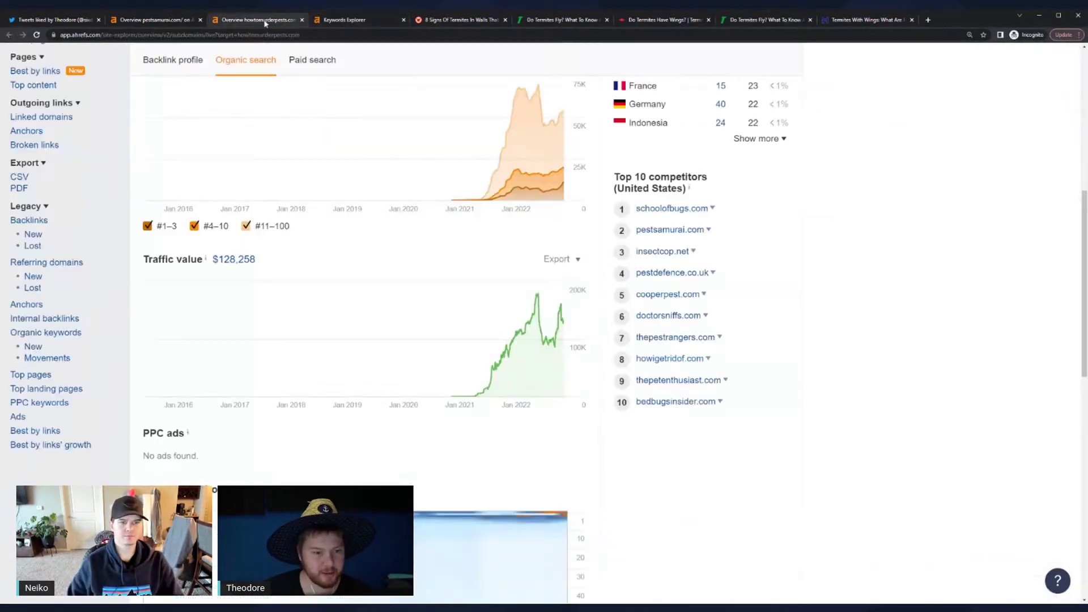
scroll(268, 280, "down", 5)
scroll(269, 279, "down", 3)
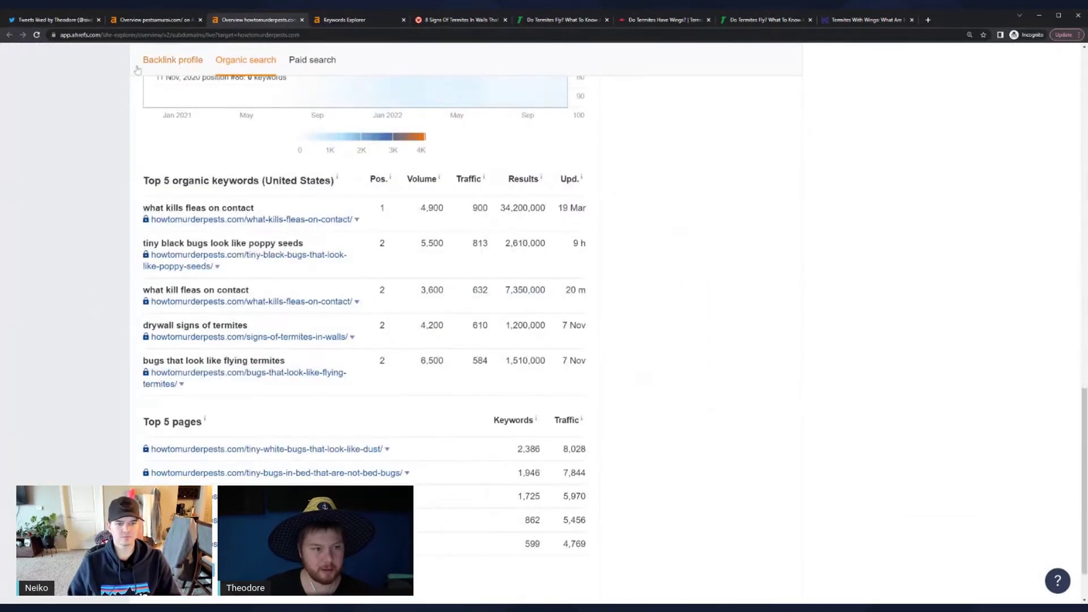
scroll(358, 56, "up", 5)
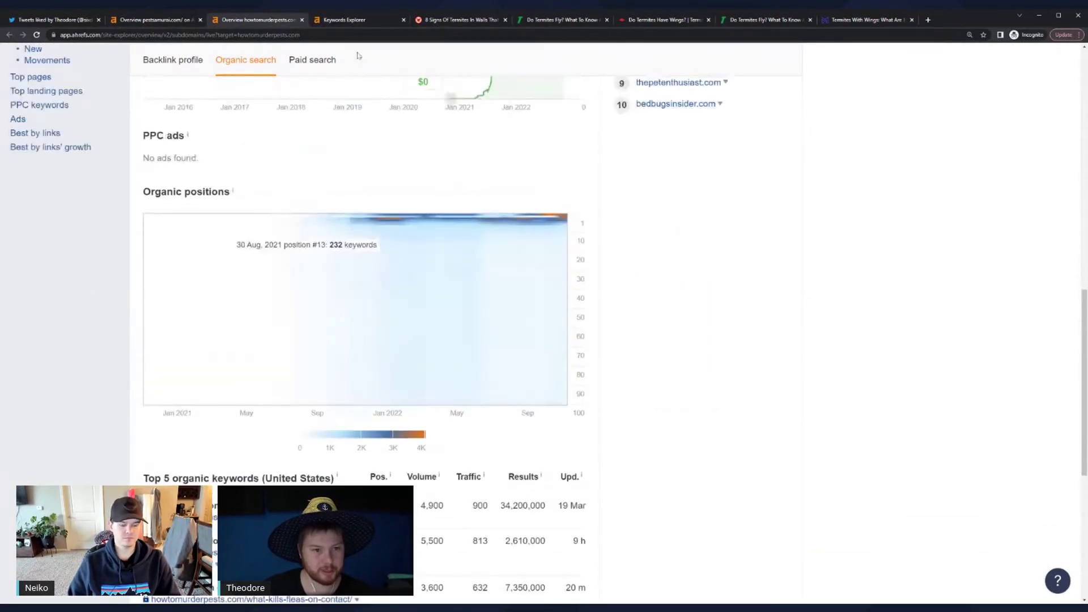
- Look up the keyword "pest control" in Keywords Explorer, replacing "termites with wings"
left_click(346, 20)
scroll(396, 363, "up", 10)
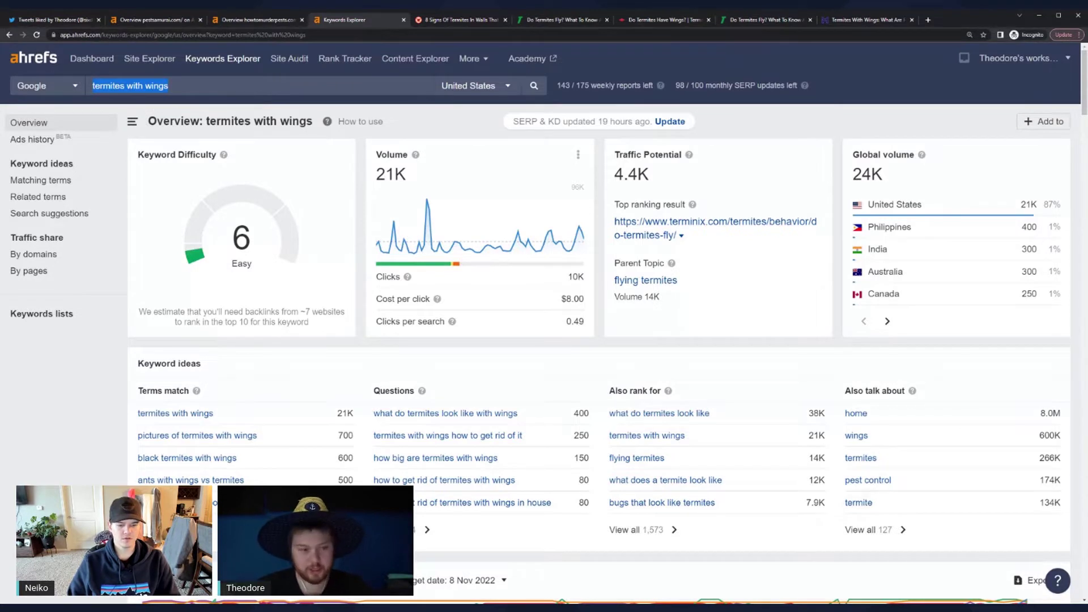
type("pest control")
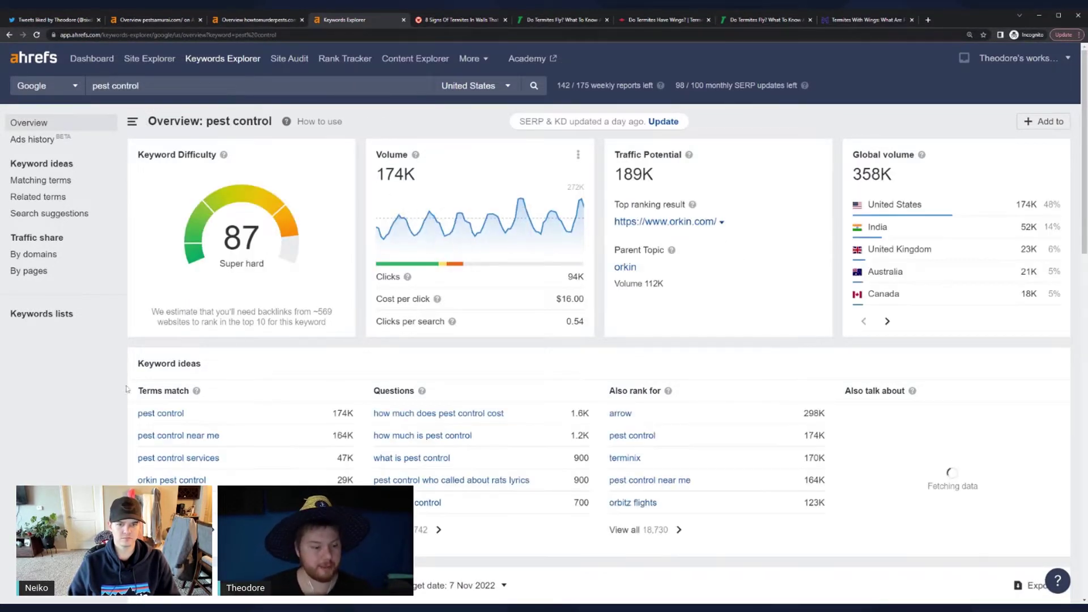
- Examine the keyword difficulty of "pest control" and the sites ranking in its SERP overview
scroll(127, 389, "down", 5)
scroll(117, 349, "up", 5)
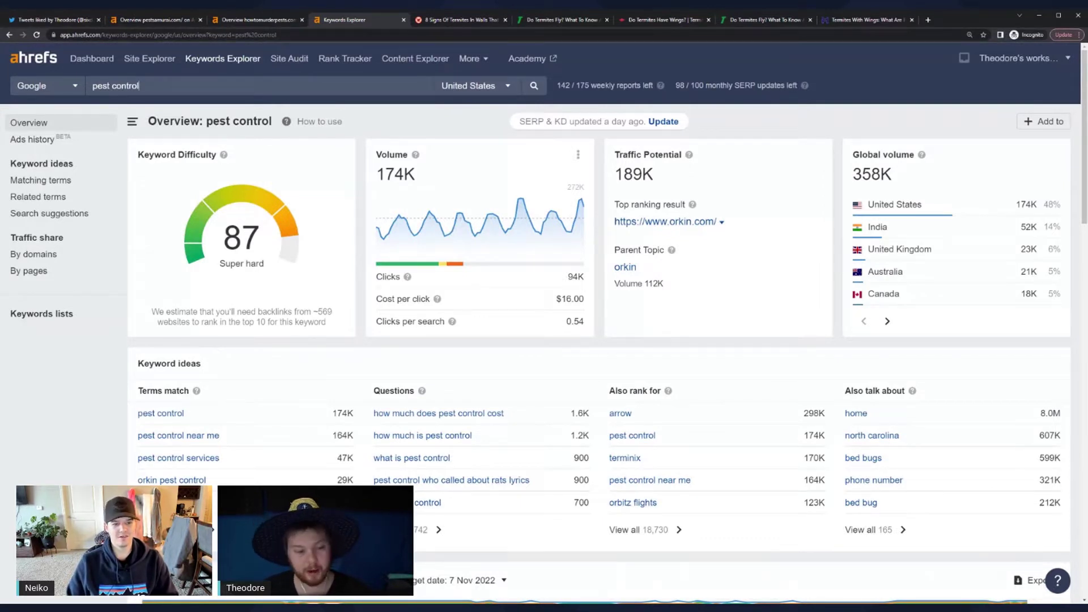
left_click_drag(240, 238, 272, 265)
scroll(272, 265, "down", 20)
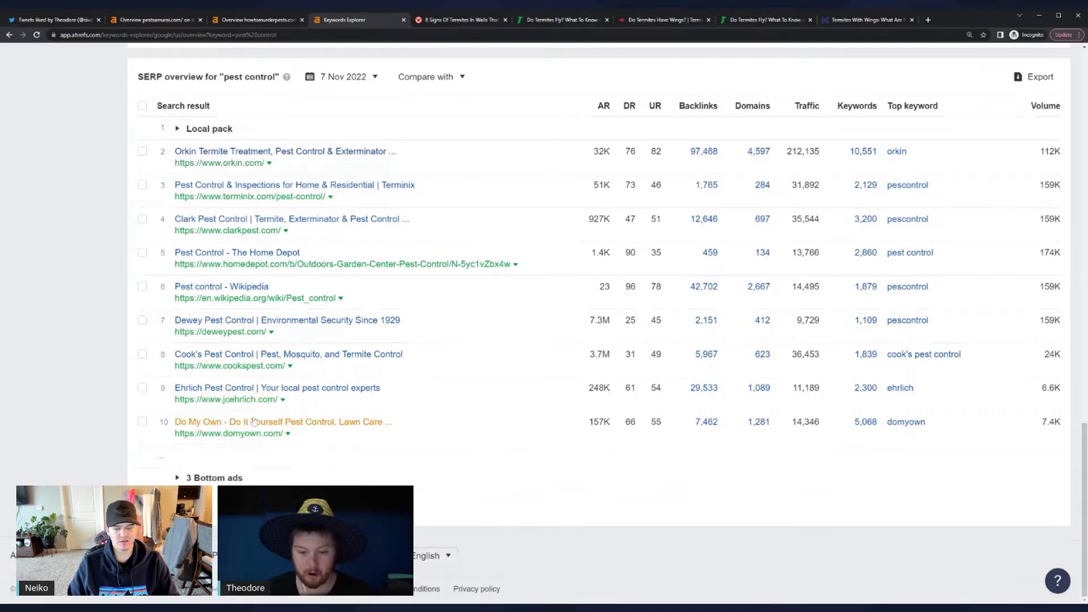
scroll(252, 357, "up", 10)
scroll(251, 362, "up", 10)
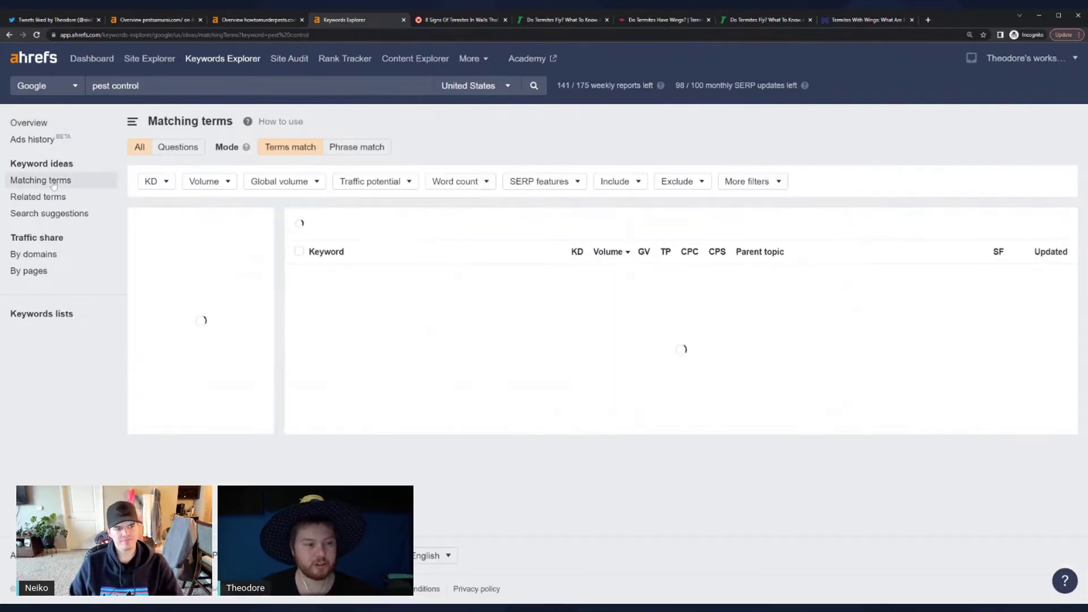
- List the matching terms for "pest control" filtered to a maximum keyword difficulty of 10
left_click(54, 181)
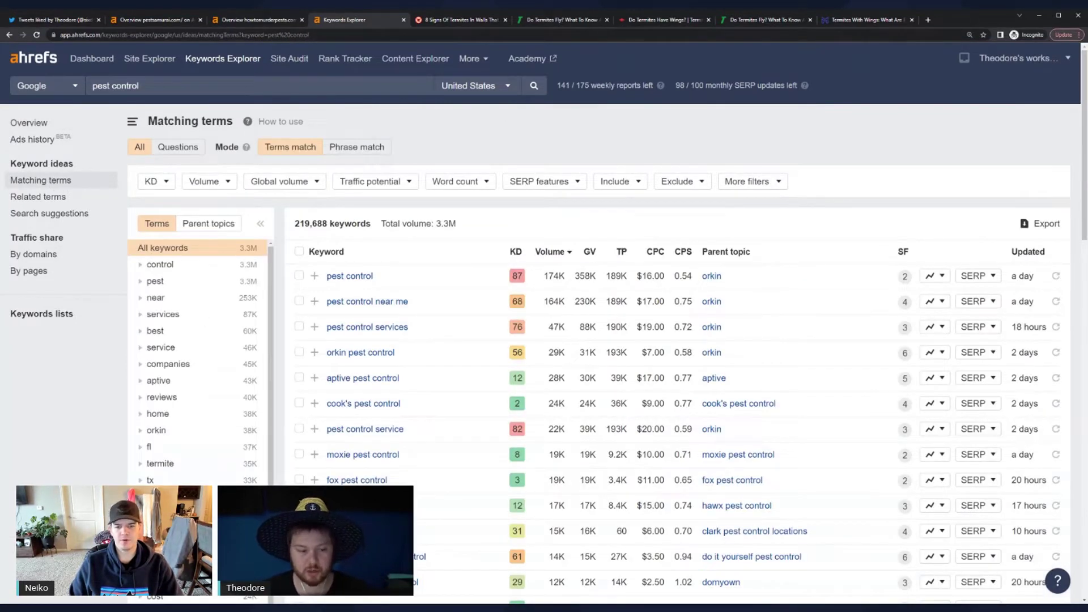
left_click(163, 181)
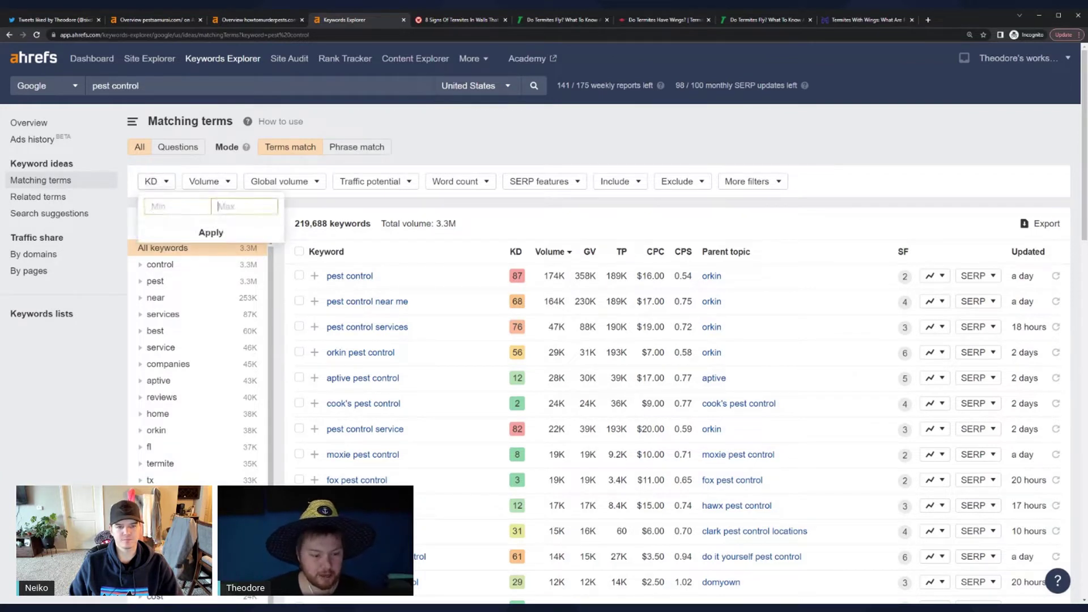
type("10")
left_click(159, 232)
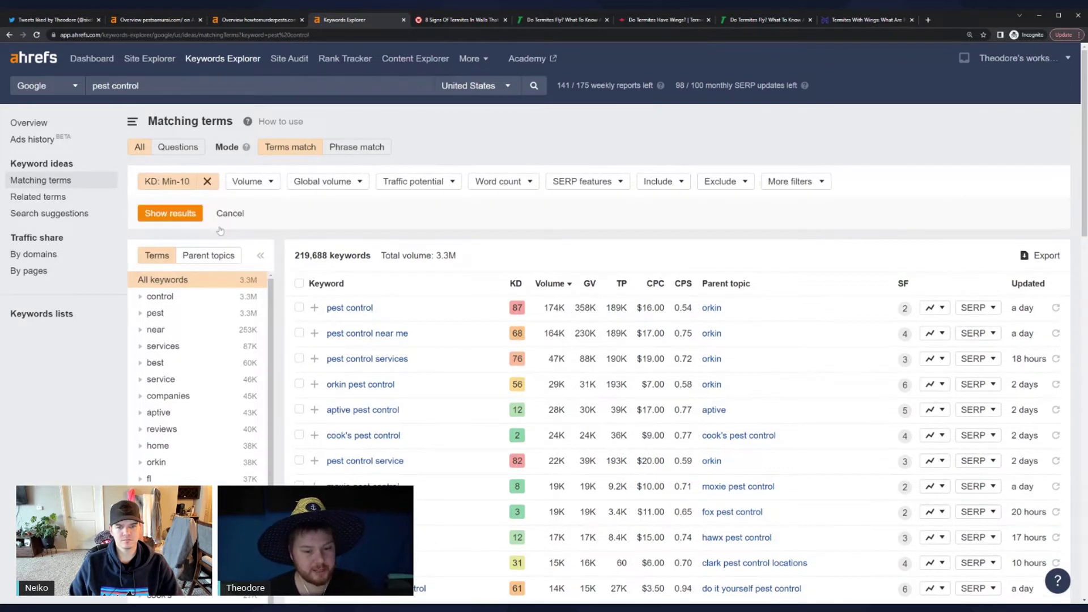
left_click(155, 214)
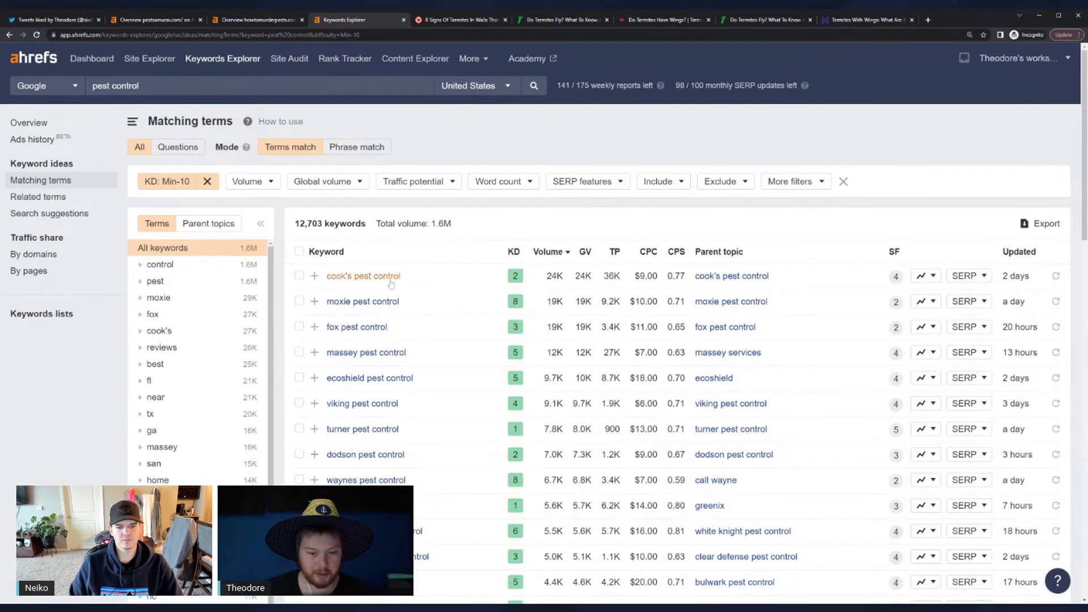
- Check the search volume and keyword difficulty of "cook's pest control" in the matching terms
left_click_drag(542, 279, 564, 278)
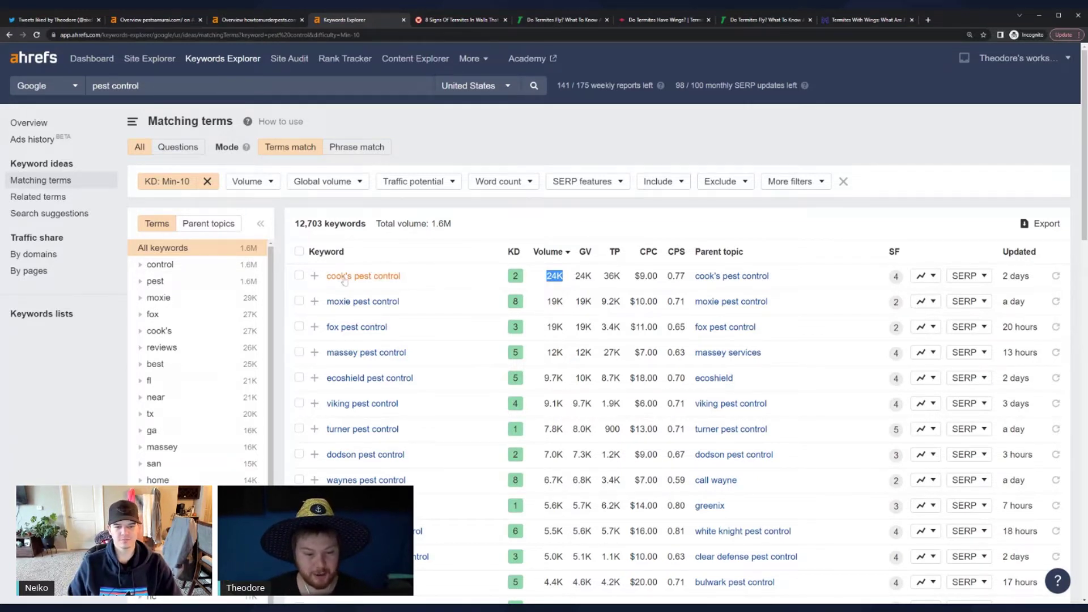
double_click(516, 277)
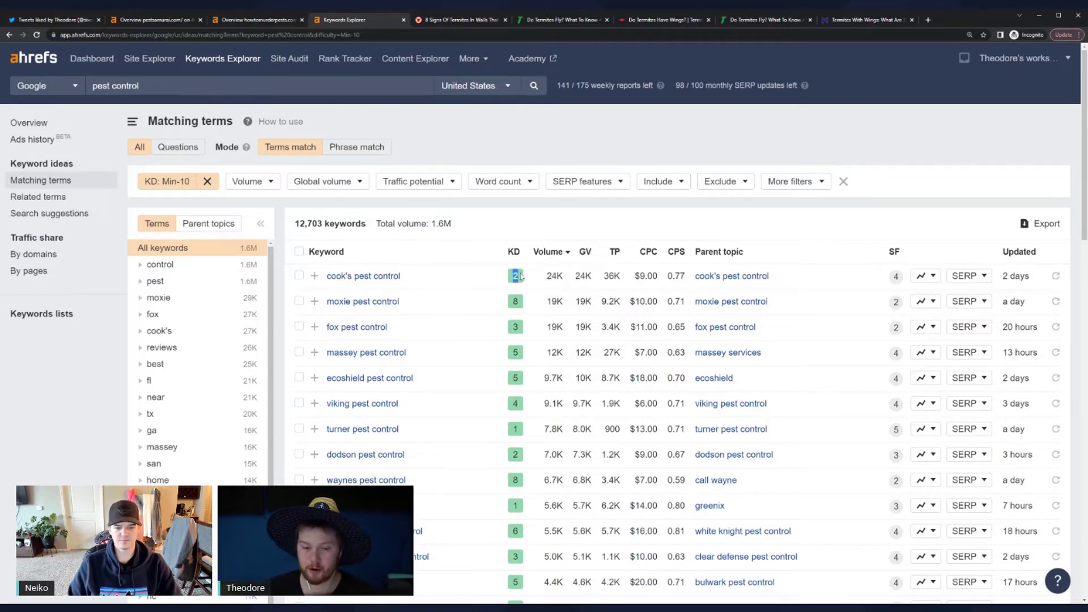
double_click(553, 278)
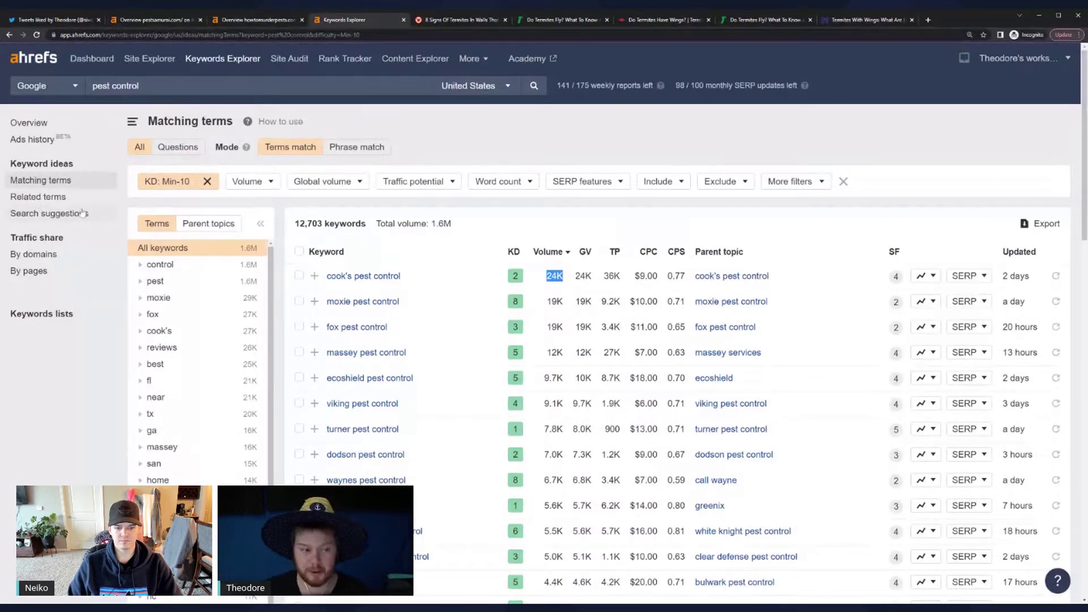
- Open the related terms for "pest control" and set the keyword difficulty filter to a maximum of 15
left_click(35, 196)
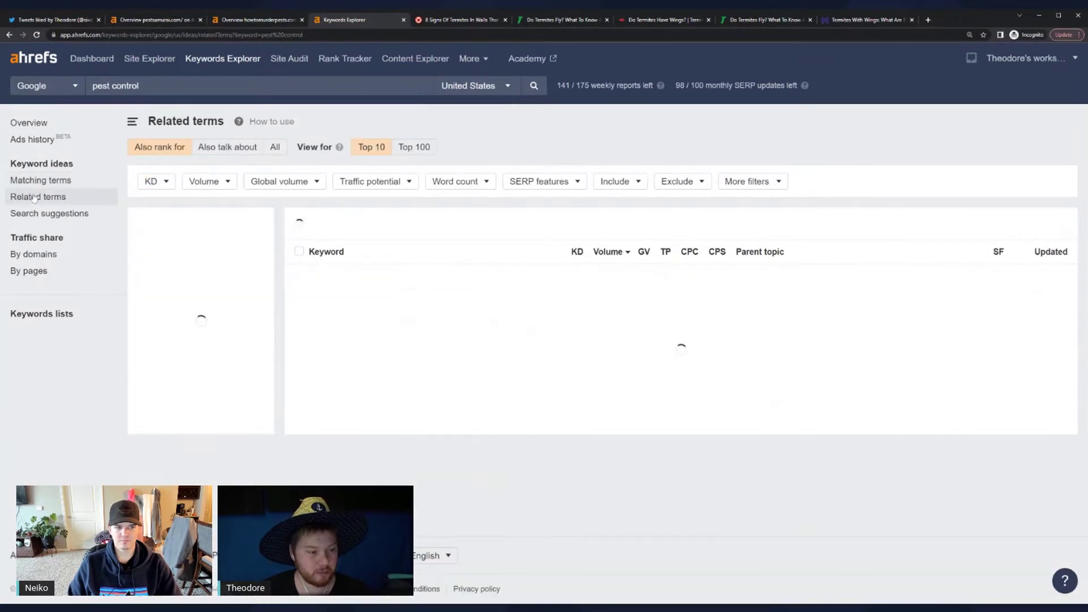
left_click(151, 181)
type("1")
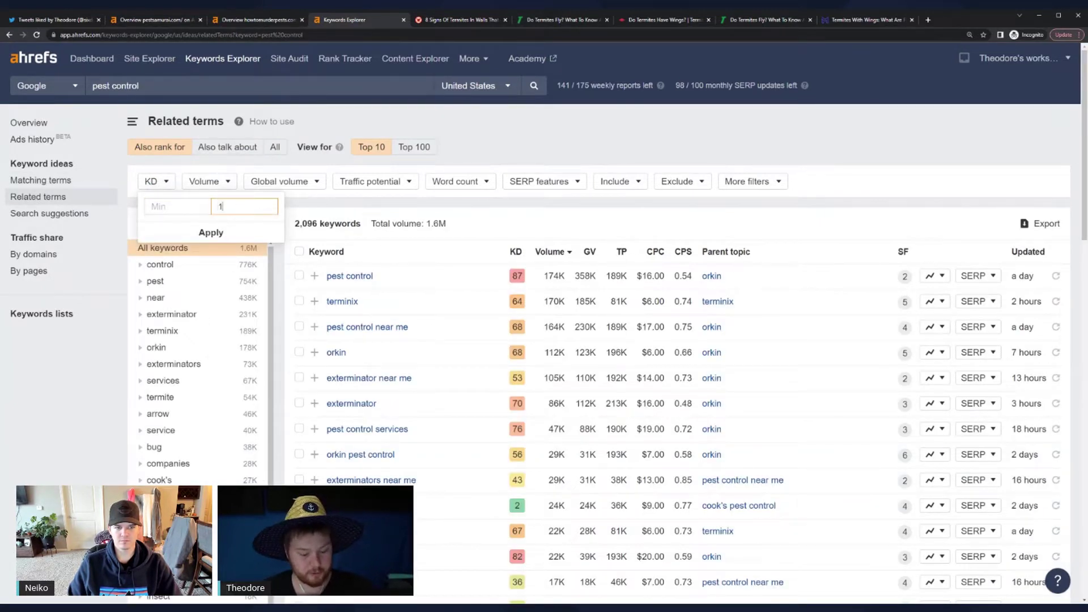
type("0")
key("ctrl+a")
type("15")
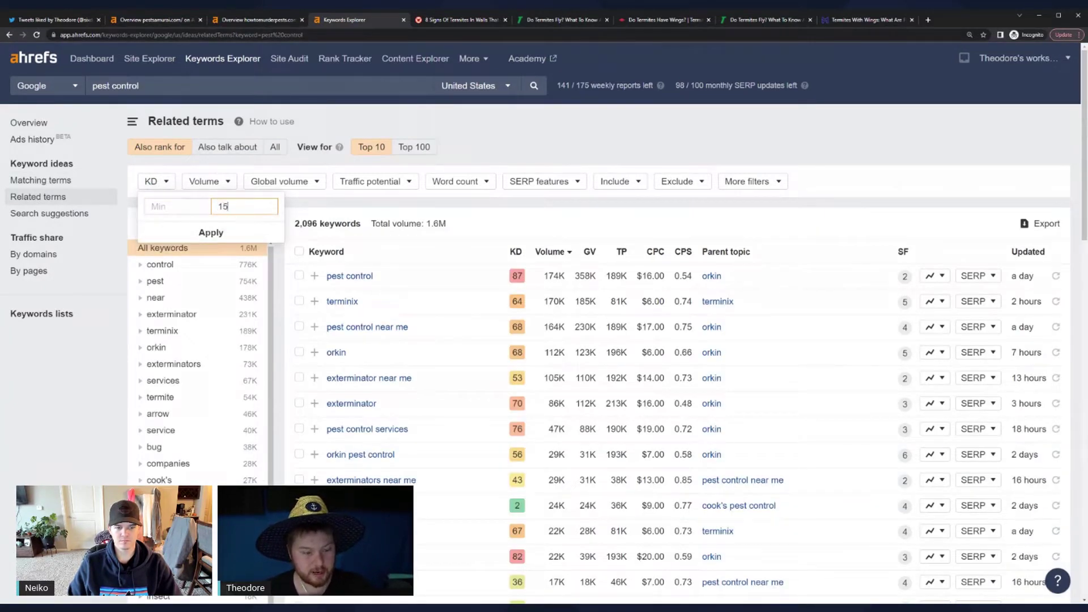
left_click(214, 232)
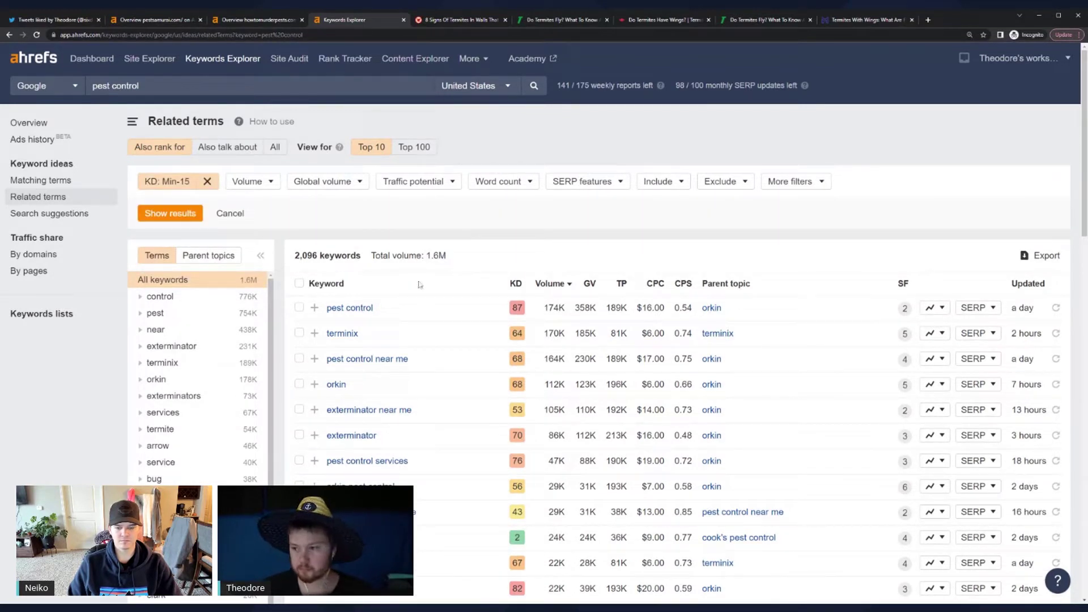
- Close the five open termite article tabs and show the related terms results for the difficulty filter
middle_click(479, 23)
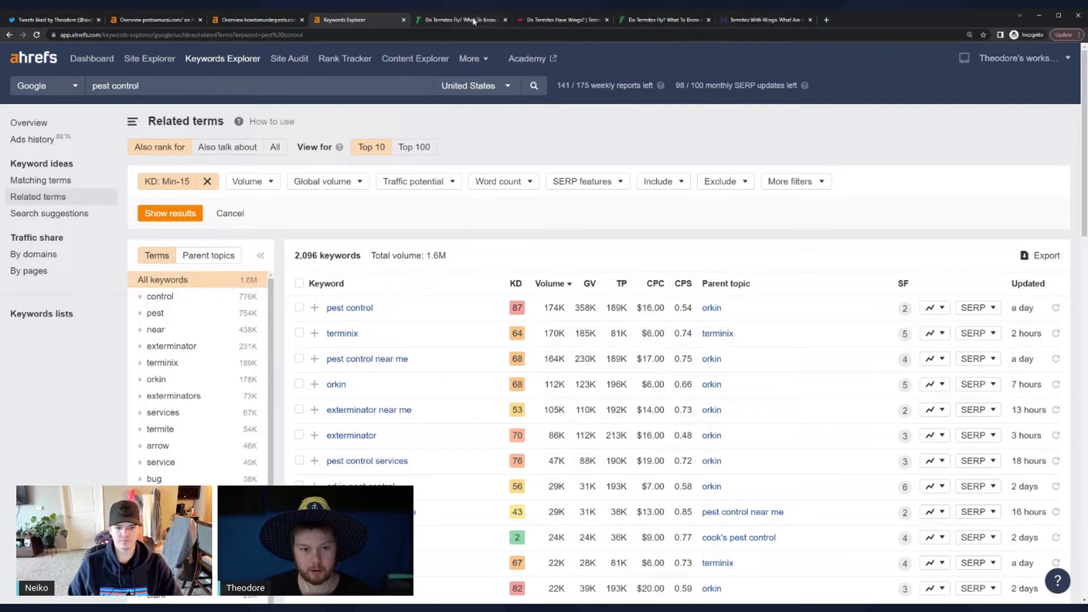
middle_click(479, 23)
middle_click(479, 22)
middle_click(479, 23)
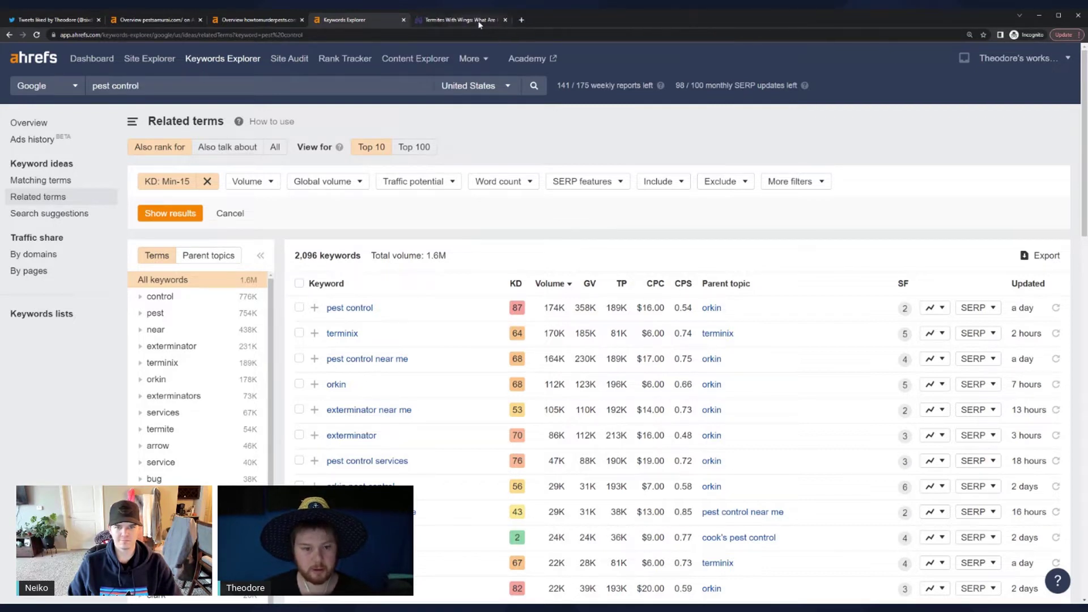
middle_click(479, 23)
left_click(171, 214)
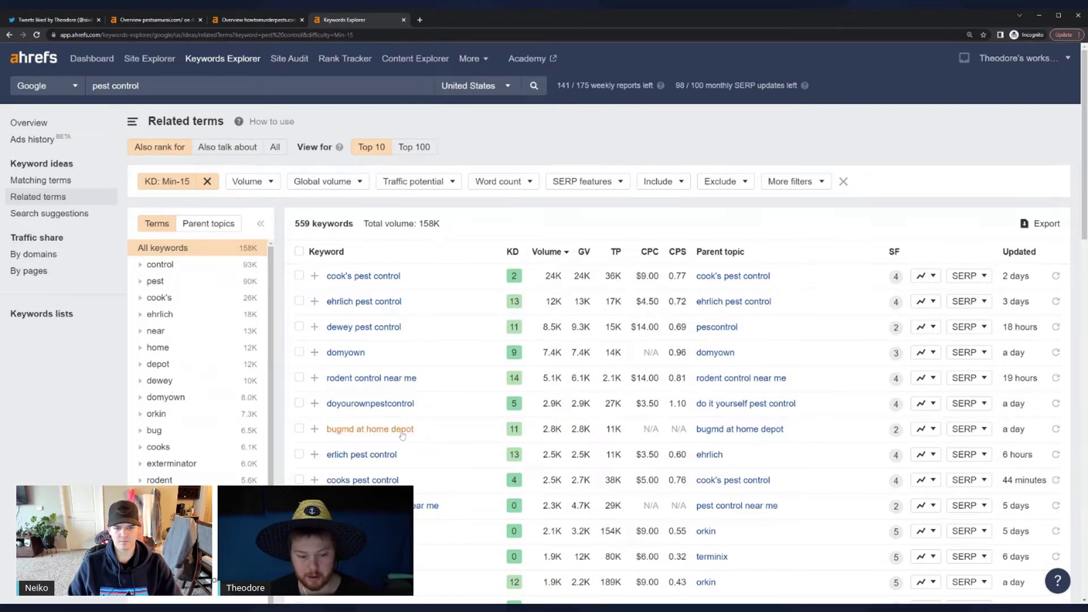
- Examine the volume and difficulty of the filtered related terms, including "bugmd at home depot", "fumigation services" and "arrow exterminator"
double_click(549, 429)
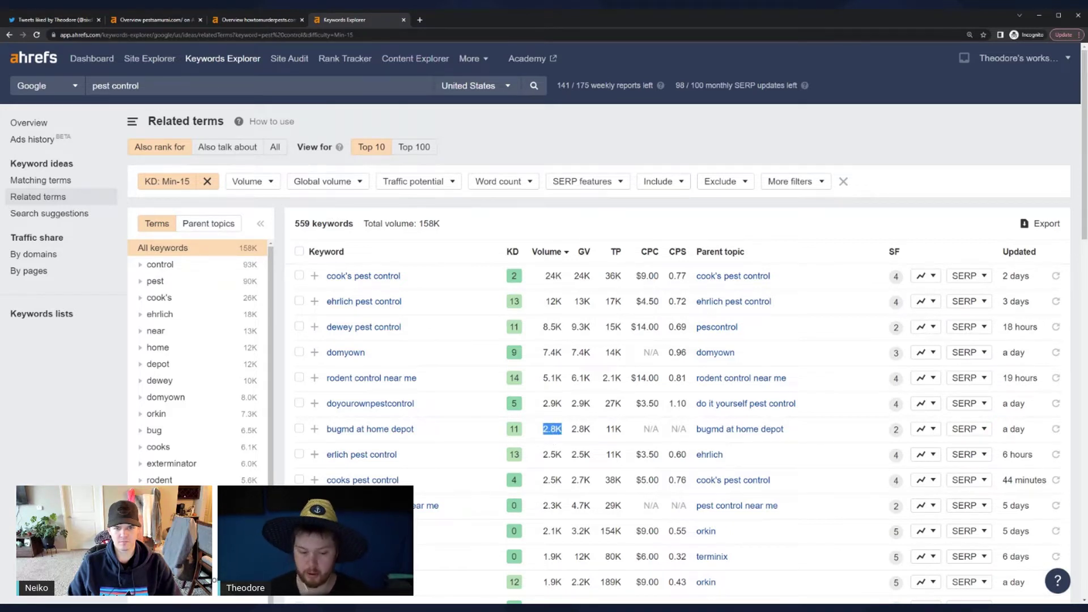
scroll(448, 344, "down", 4)
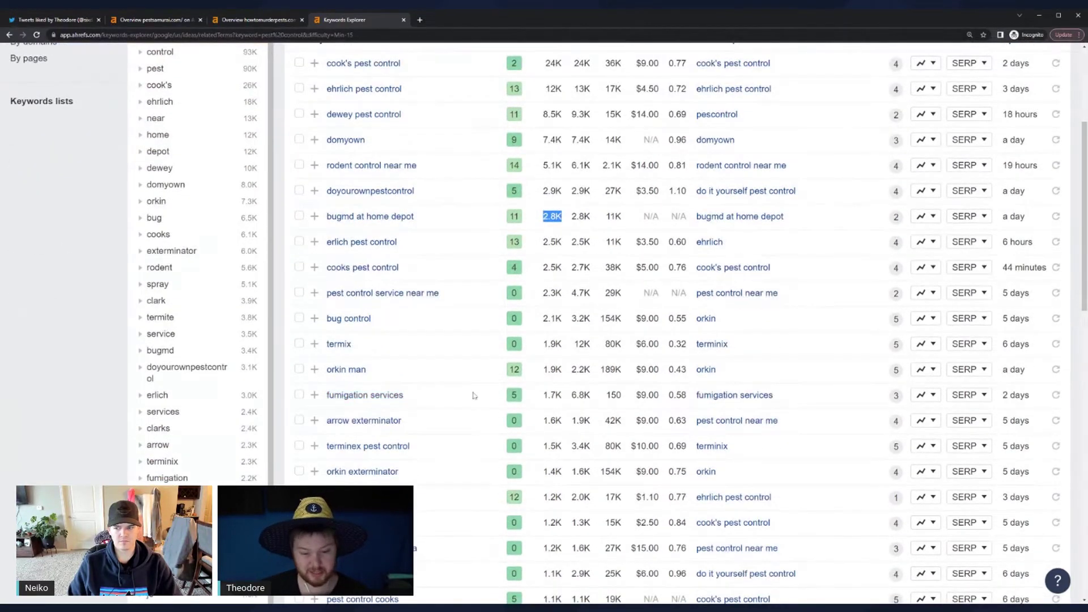
double_click(552, 395)
double_click(518, 396)
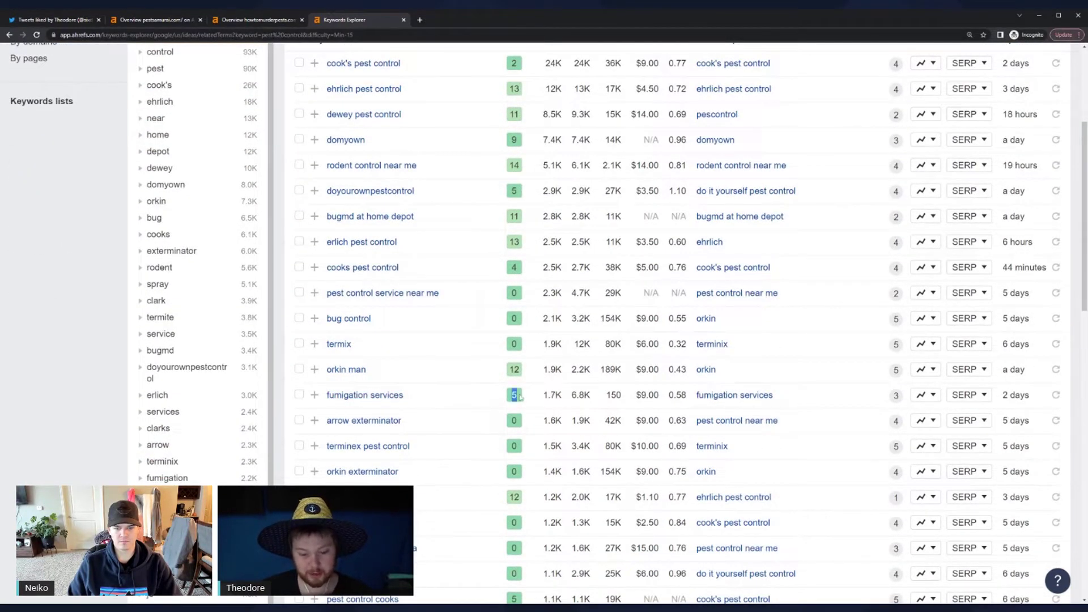
double_click(514, 421)
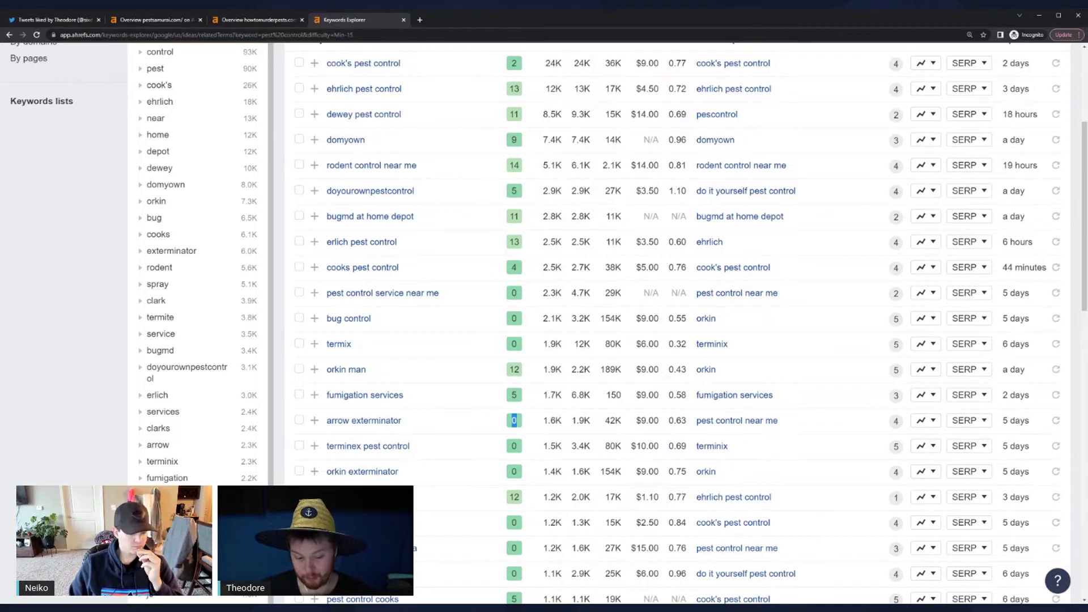
scroll(481, 377, "down", 3)
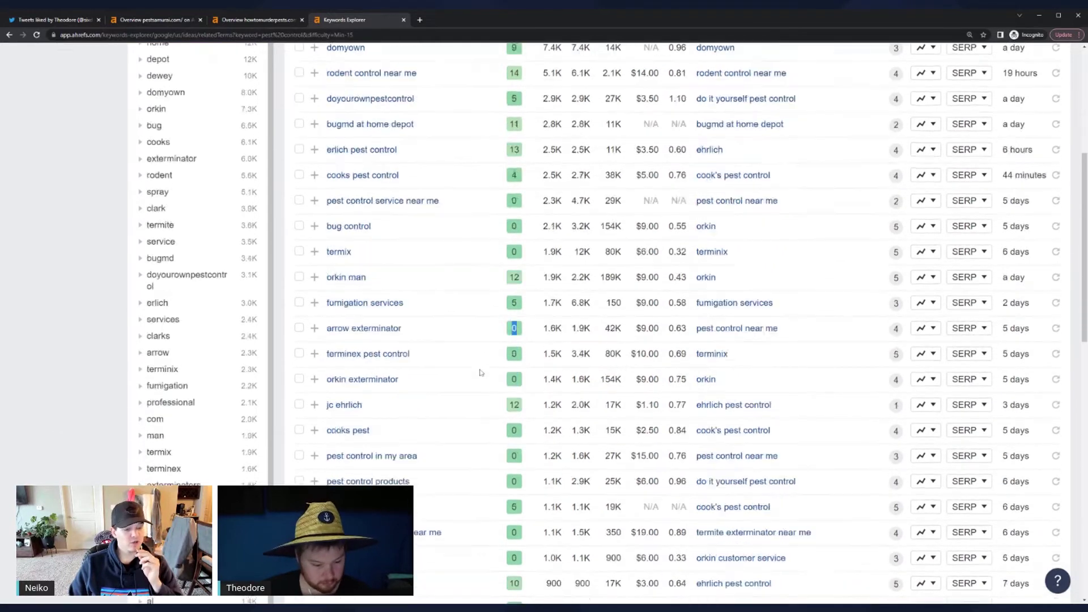
scroll(482, 374, "down", 5)
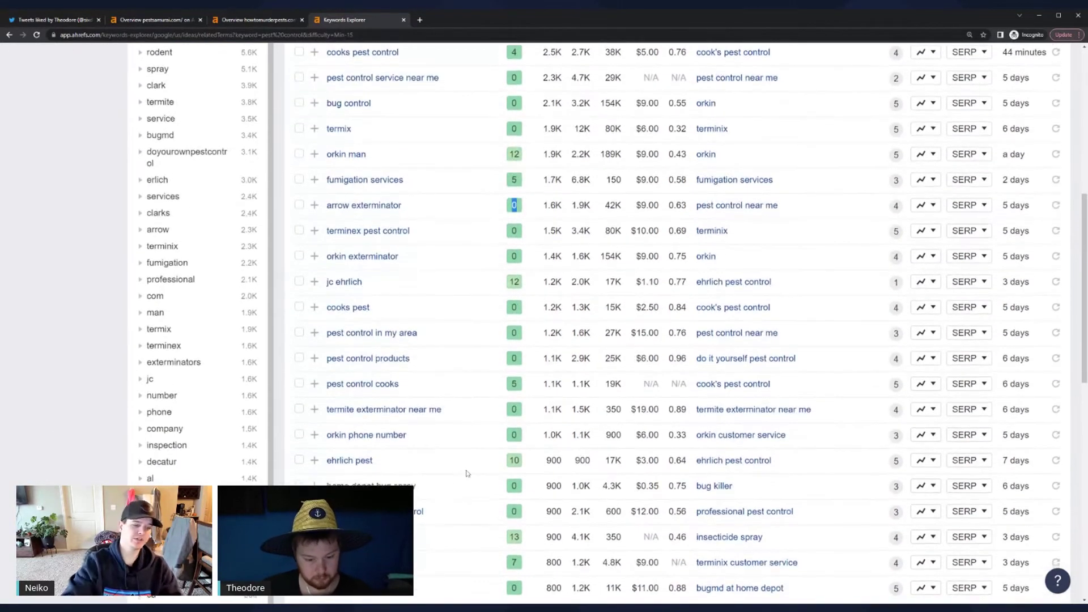
scroll(486, 457, "down", 3)
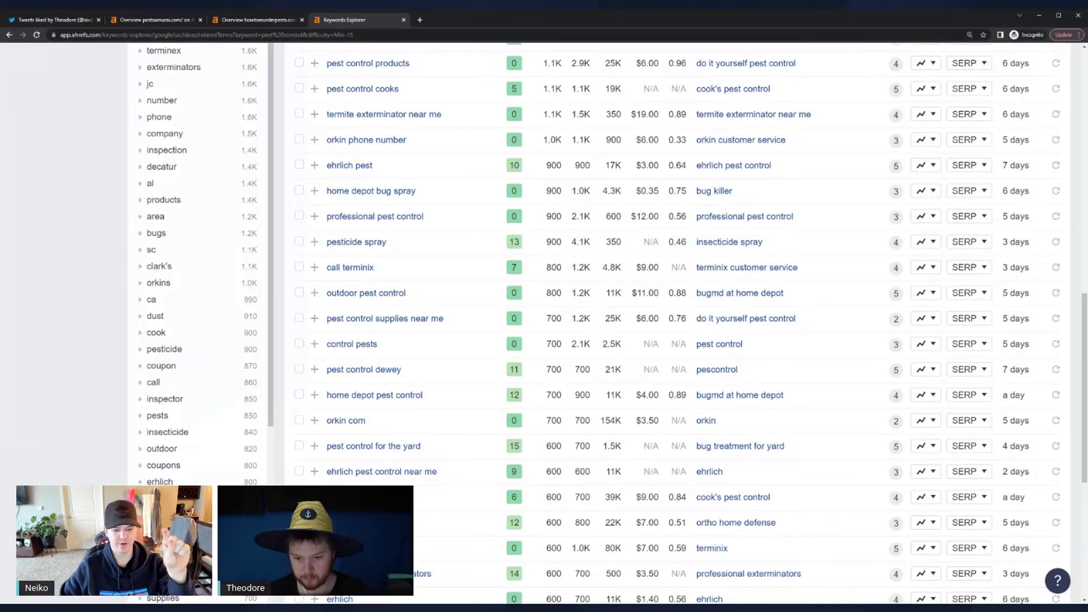
scroll(485, 456, "up", 5)
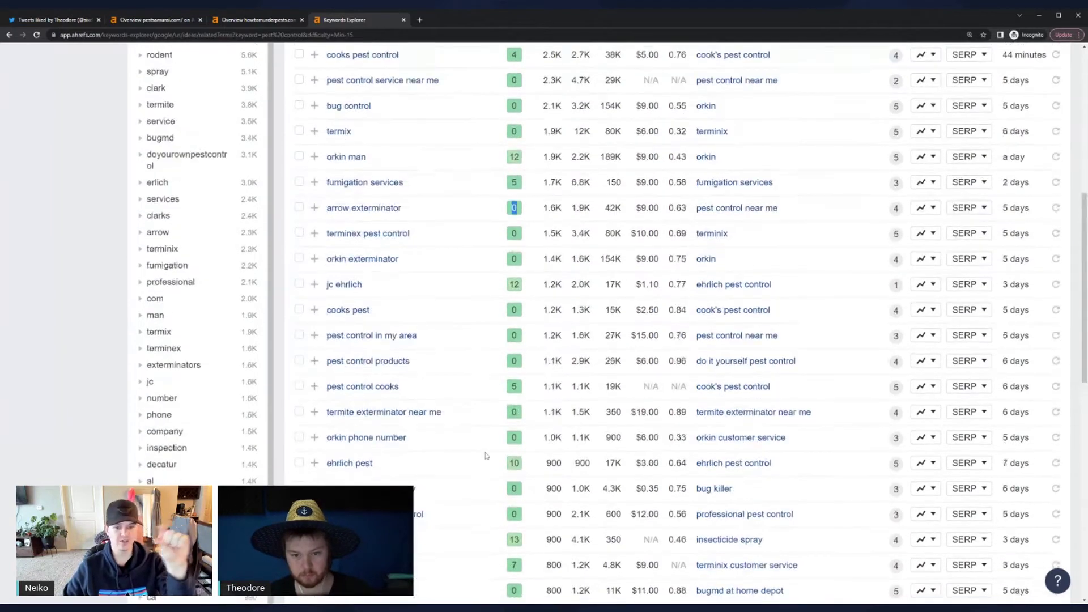
- Sort the filtered "pest control" related terms by cost per click, highest first, and review the most expensive keywords
scroll(485, 456, "up", 6)
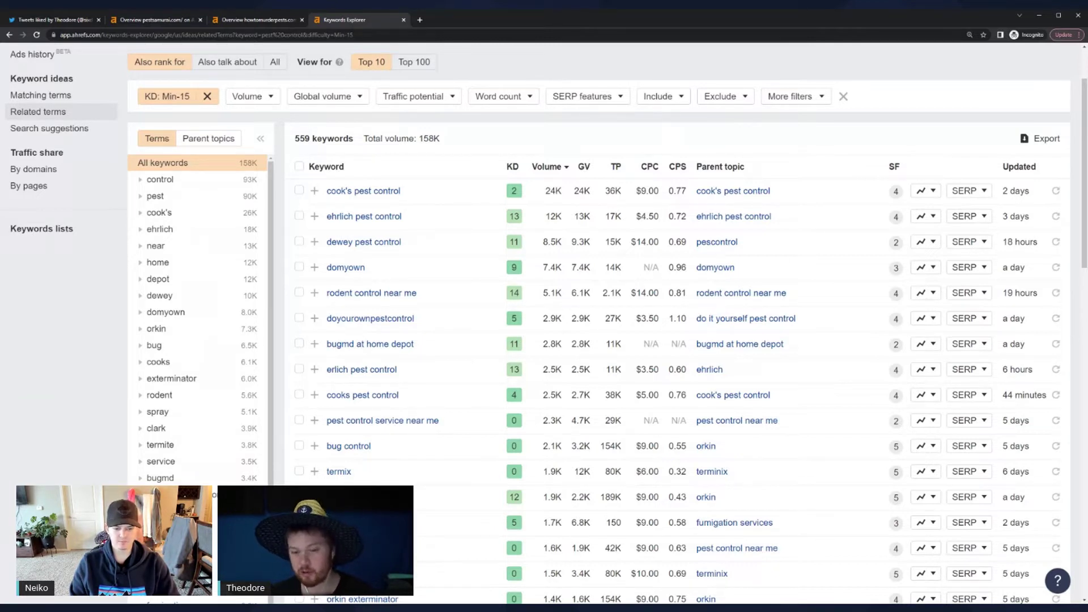
mouse_move(651, 170)
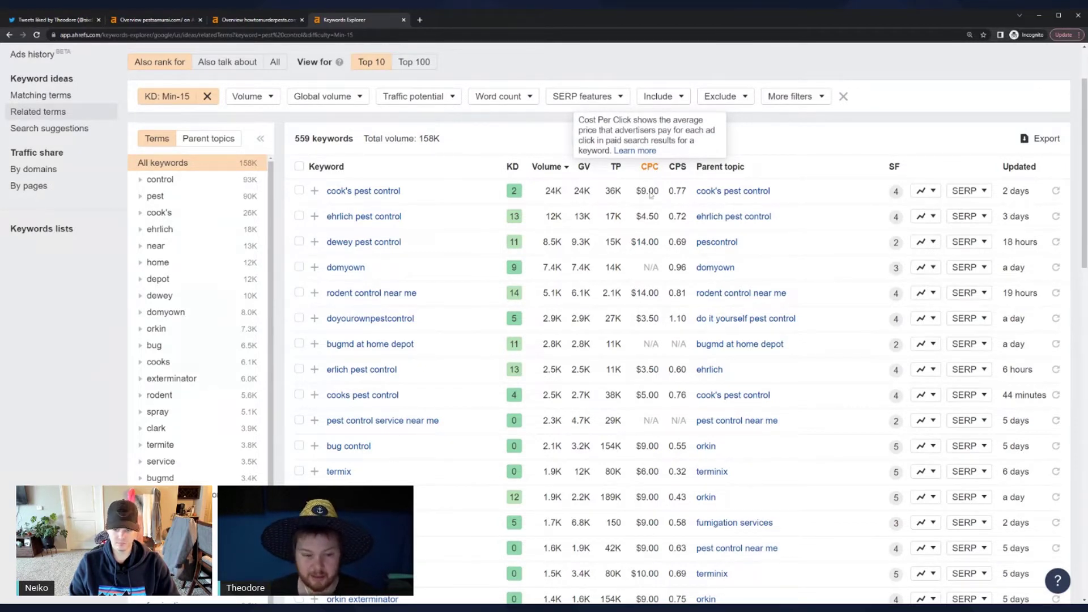
left_click(650, 166)
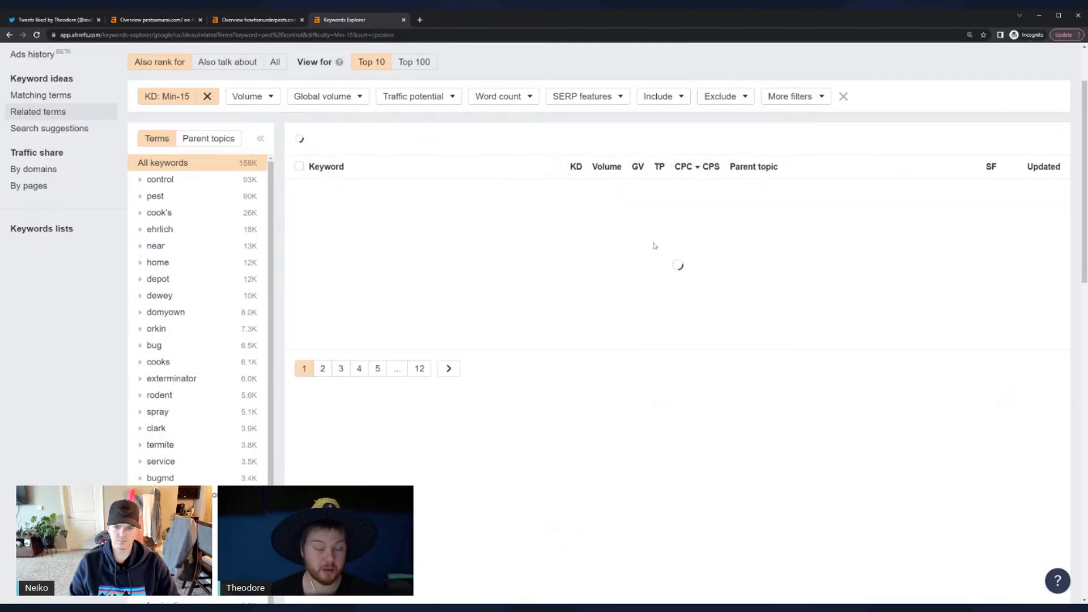
left_click_drag(635, 191, 656, 191)
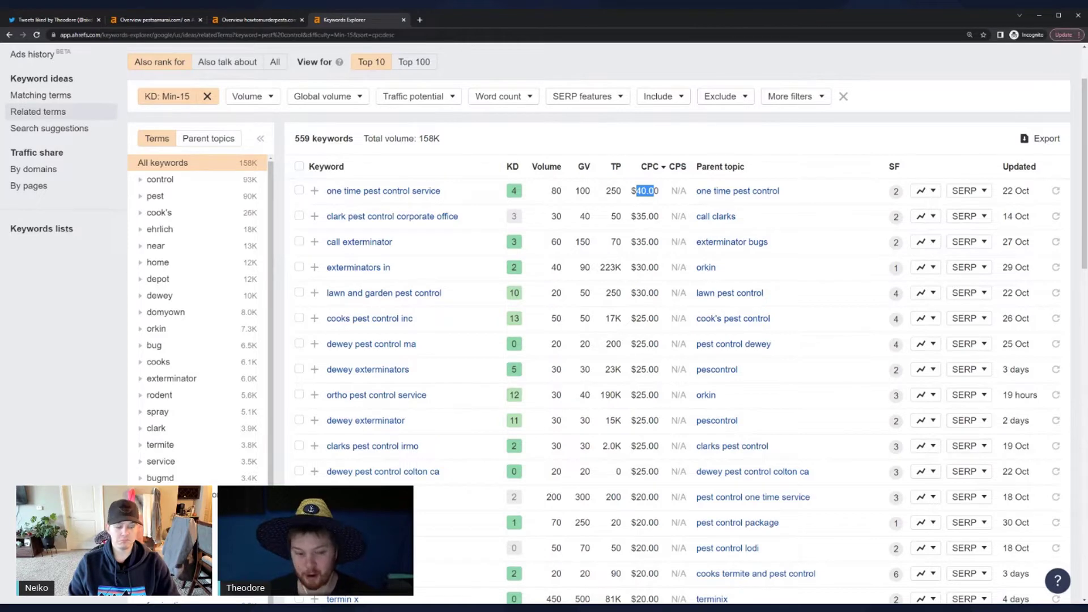
scroll(631, 208, "down", 3)
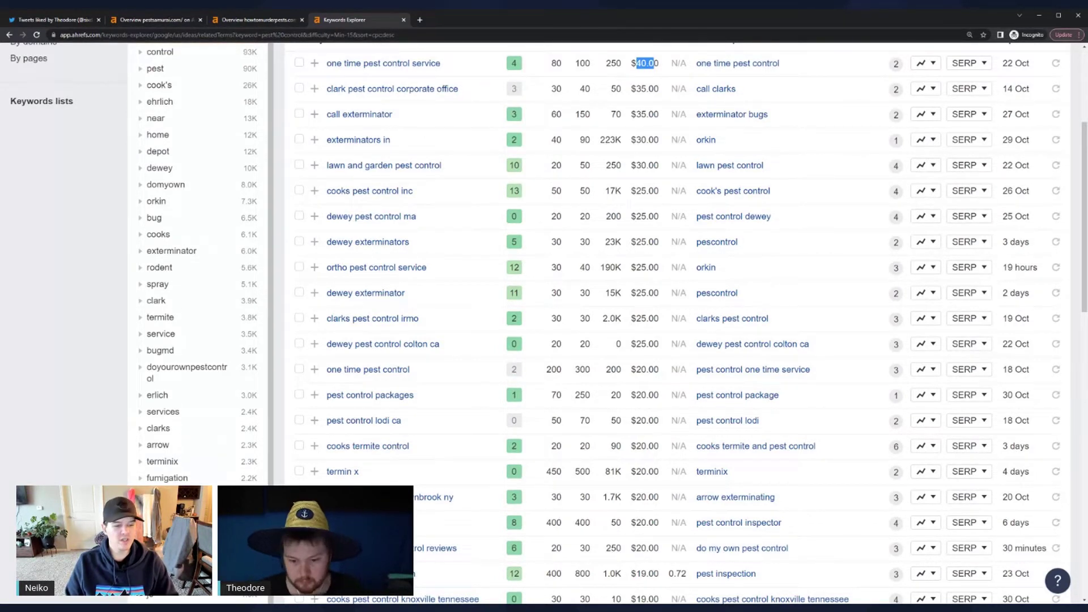
scroll(624, 148, "up", 5)
left_click(625, 149)
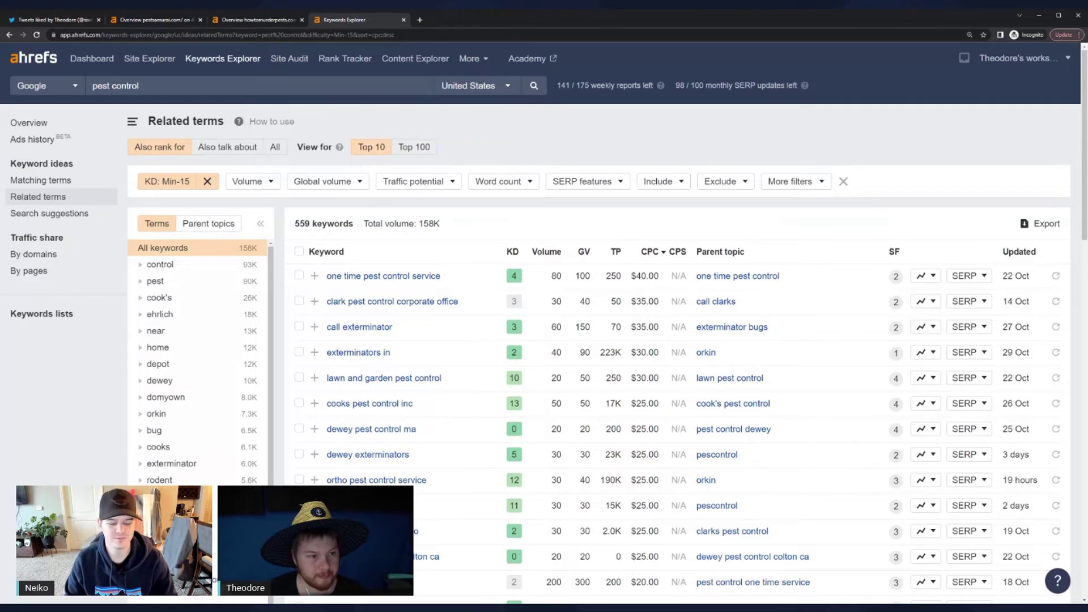
- Copy the howtomurderpests.com domain from its overview address, open the site in a new tab and look through its homepage guides
left_click(231, 21)
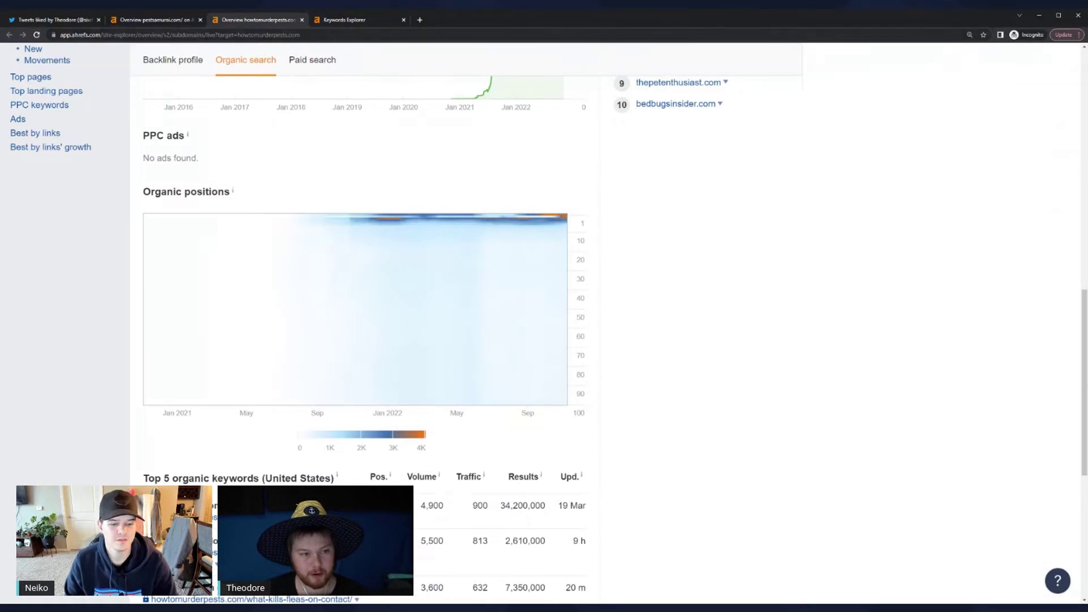
left_click_drag(238, 35, 300, 34)
key("ctrl+c")
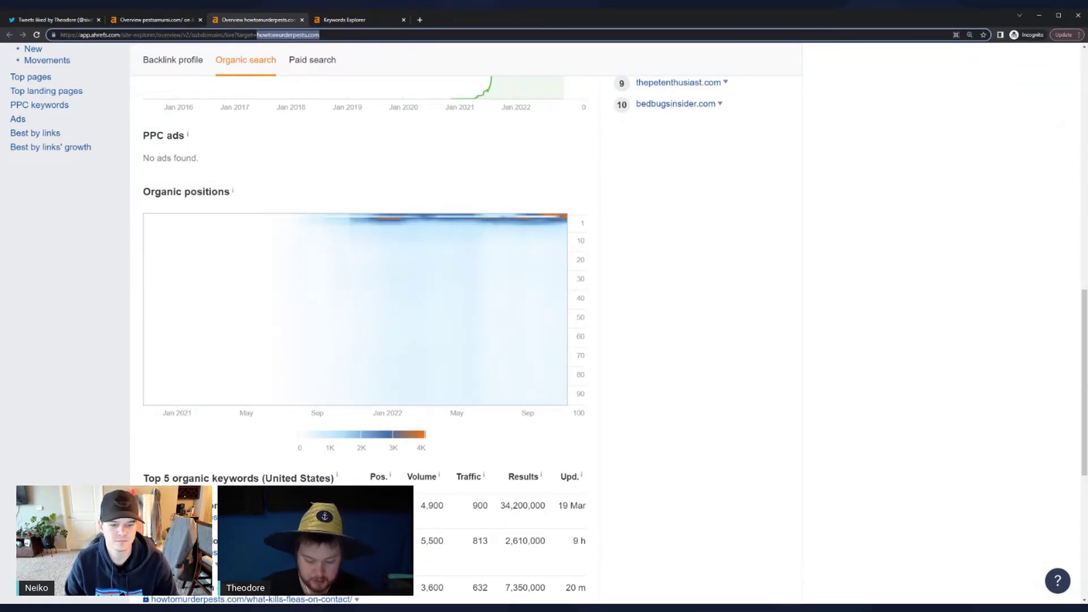
key("ctrl+t")
key("ctrl+v")
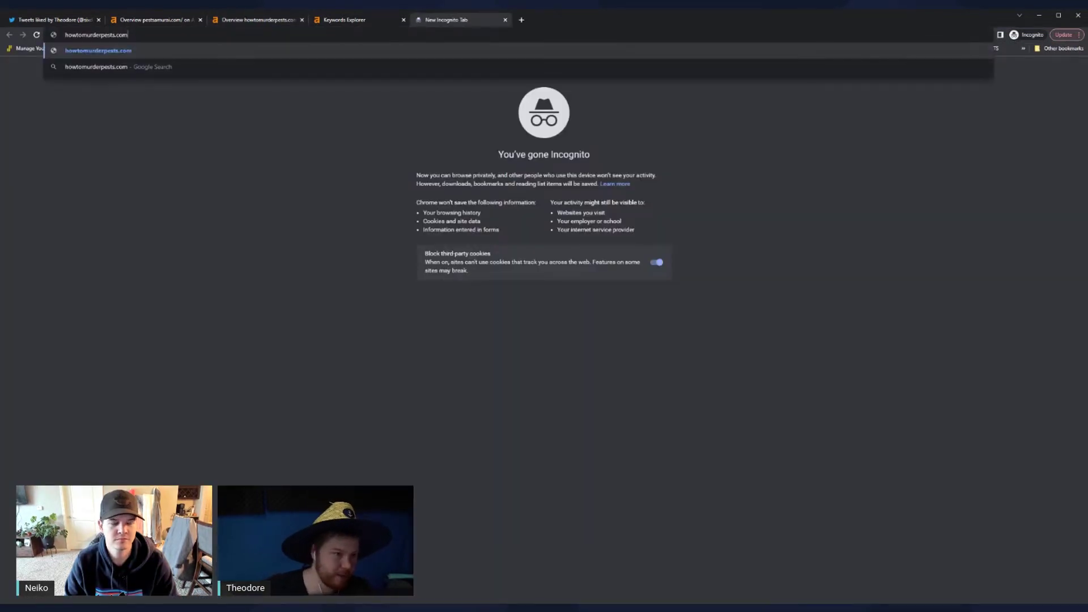
type("/siteamp")
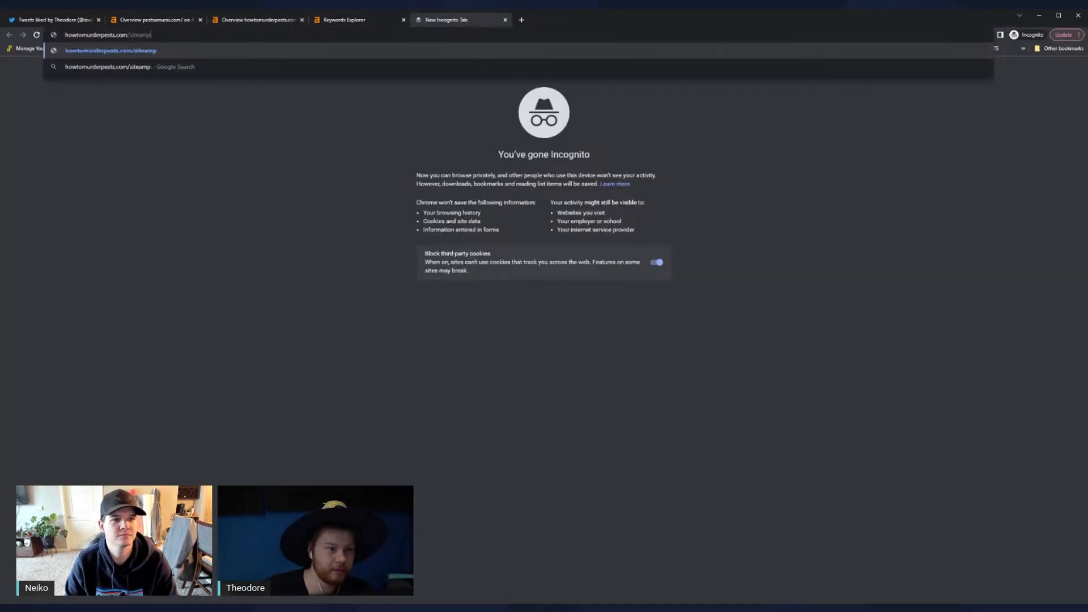
key("BackSpace")
key("BackSpace")
key("BackSpace")
key("BackSpace")
key("BackSpace")
key("Return")
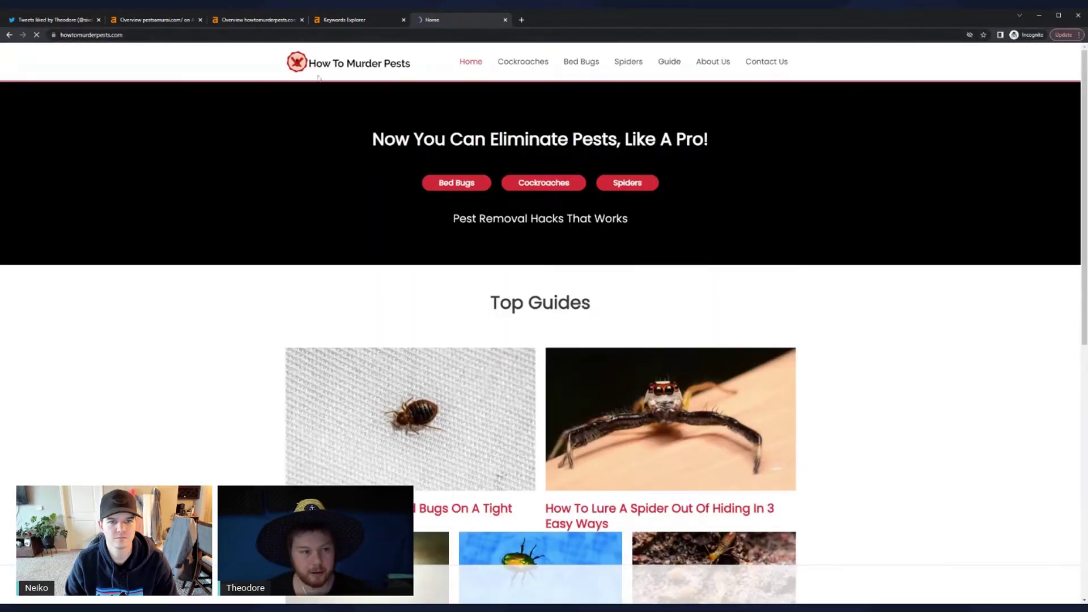
scroll(208, 299, "down", 10)
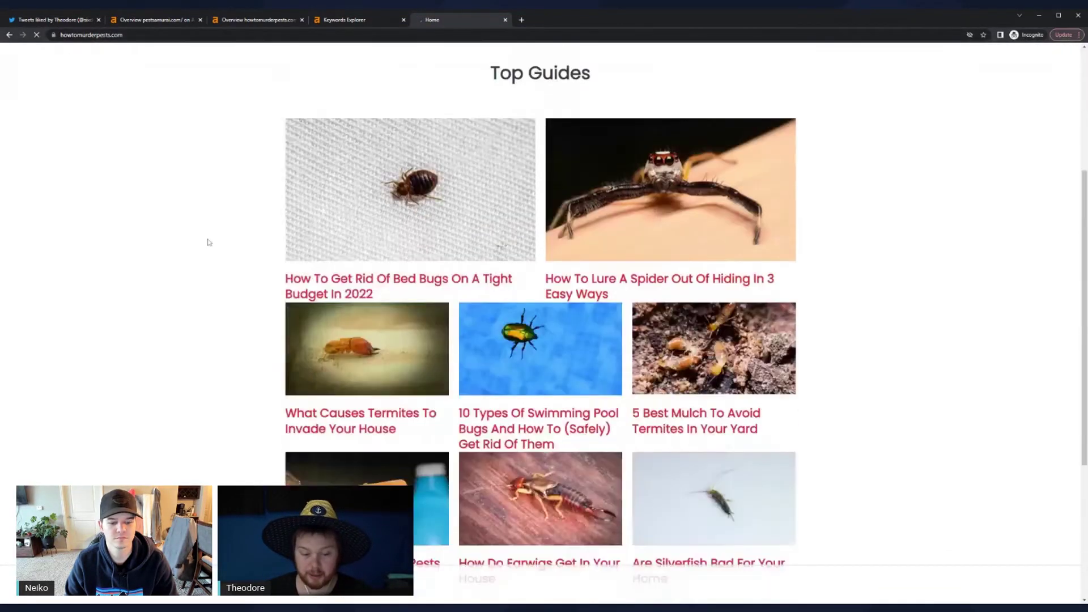
scroll(207, 241, "up", 10)
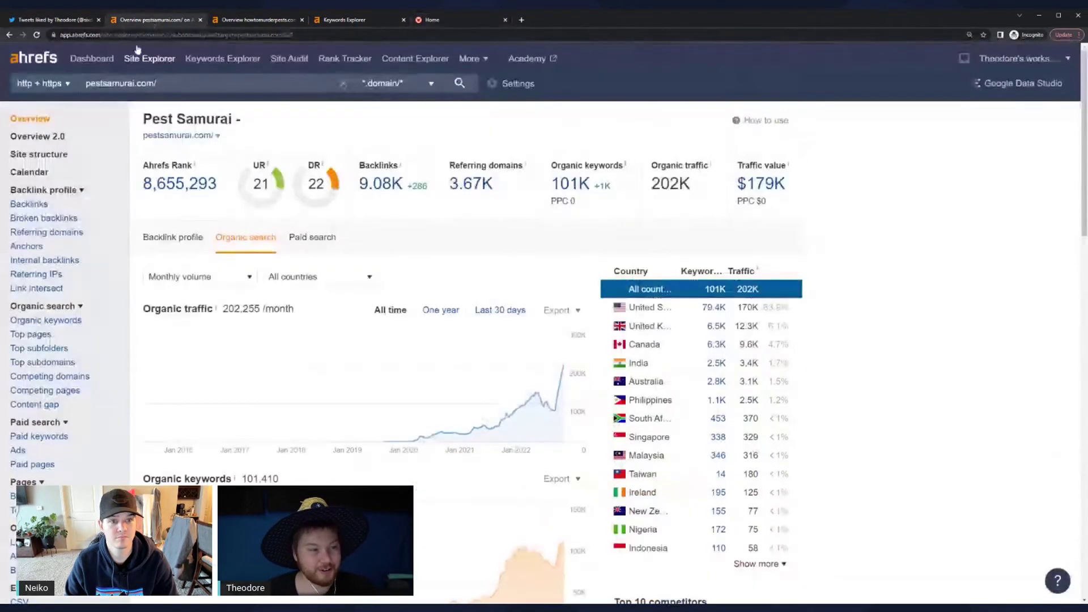
- Copy the pestsamurai.com domain from its overview, load pestsamurai.com/sitemap.xml in the tab showing the competitor's homepage and open the post sitemap
left_click(152, 19)
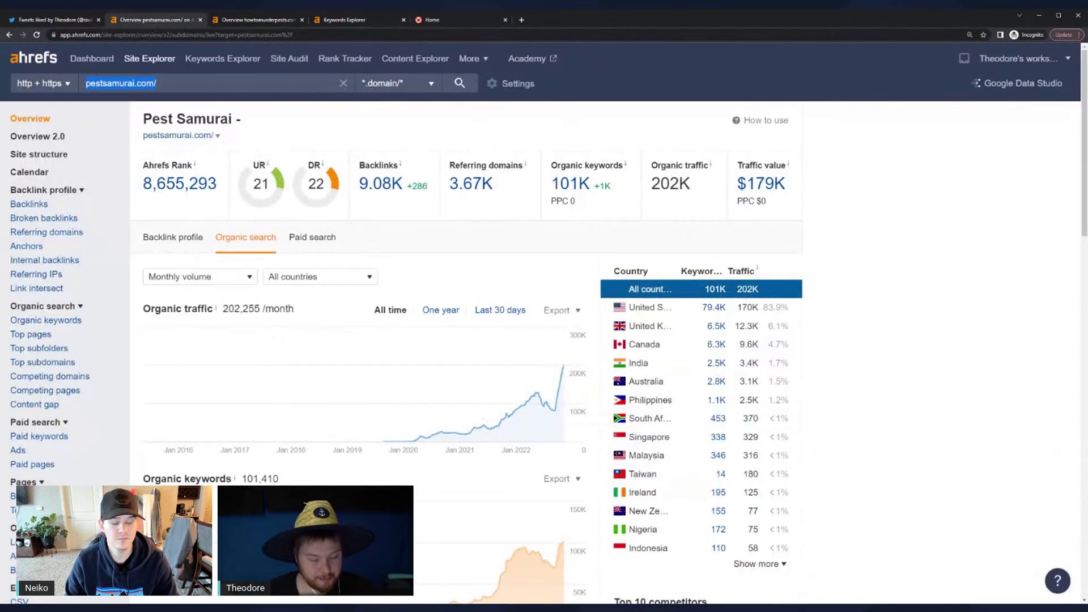
key("ctrl+c")
left_click(447, 19)
key("ctrl+l")
key("ctrl+v")
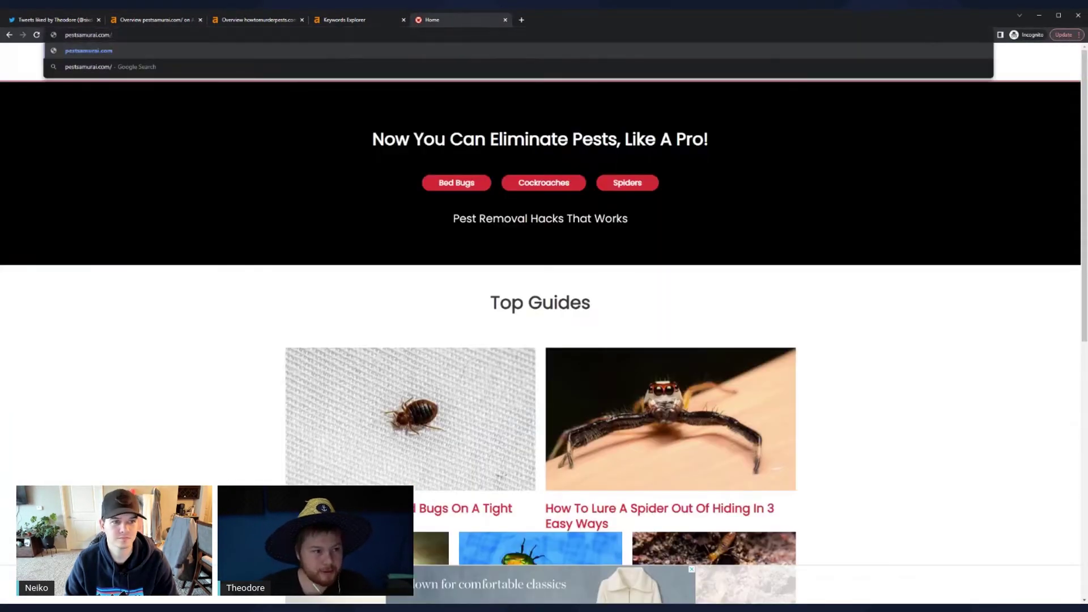
type("sitemap.xml")
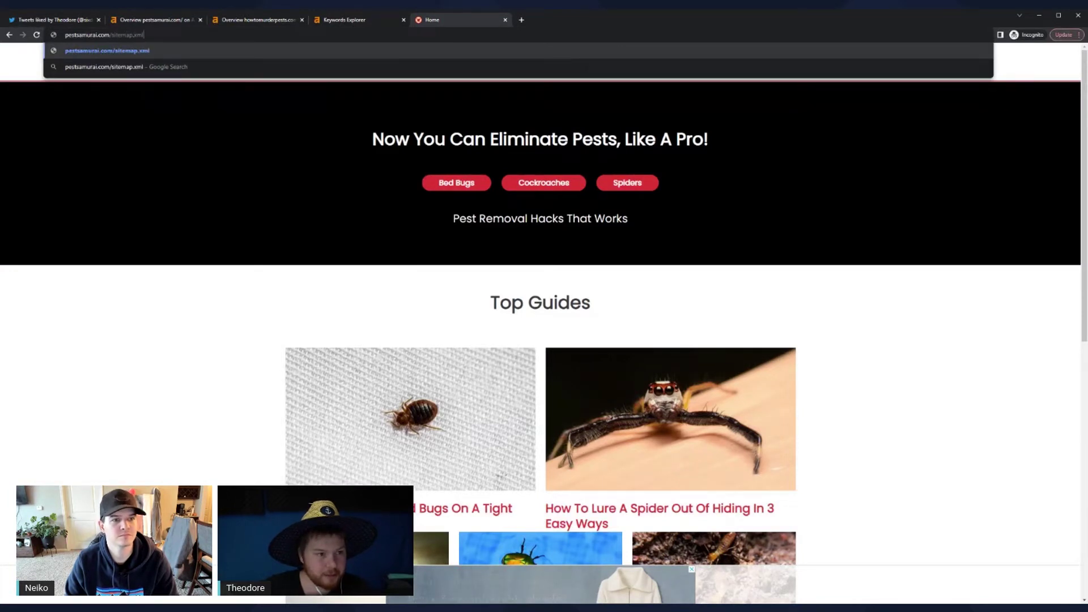
key("Return")
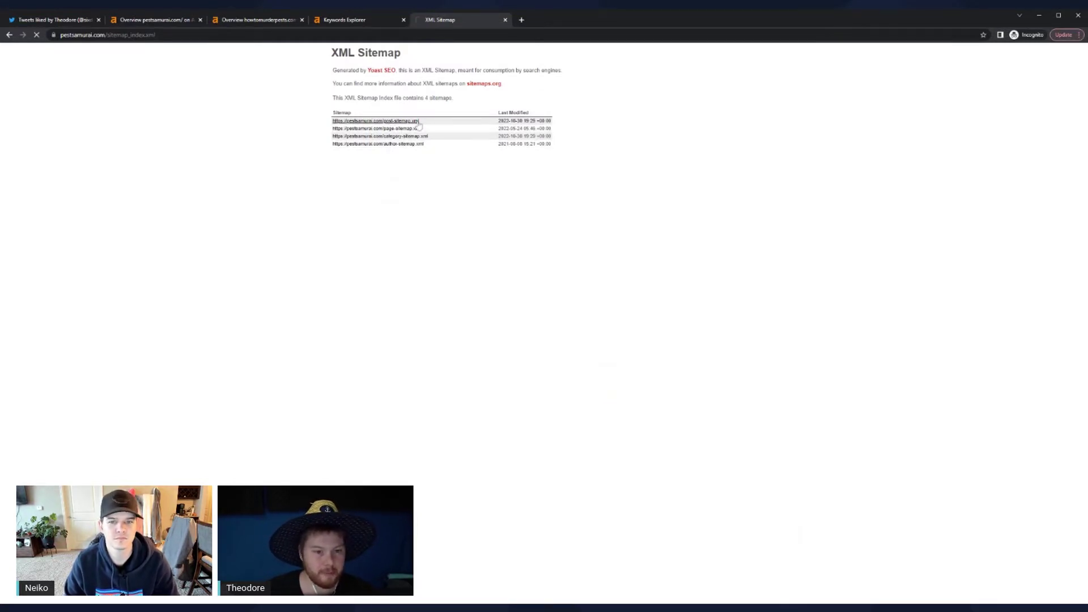
left_click(391, 136)
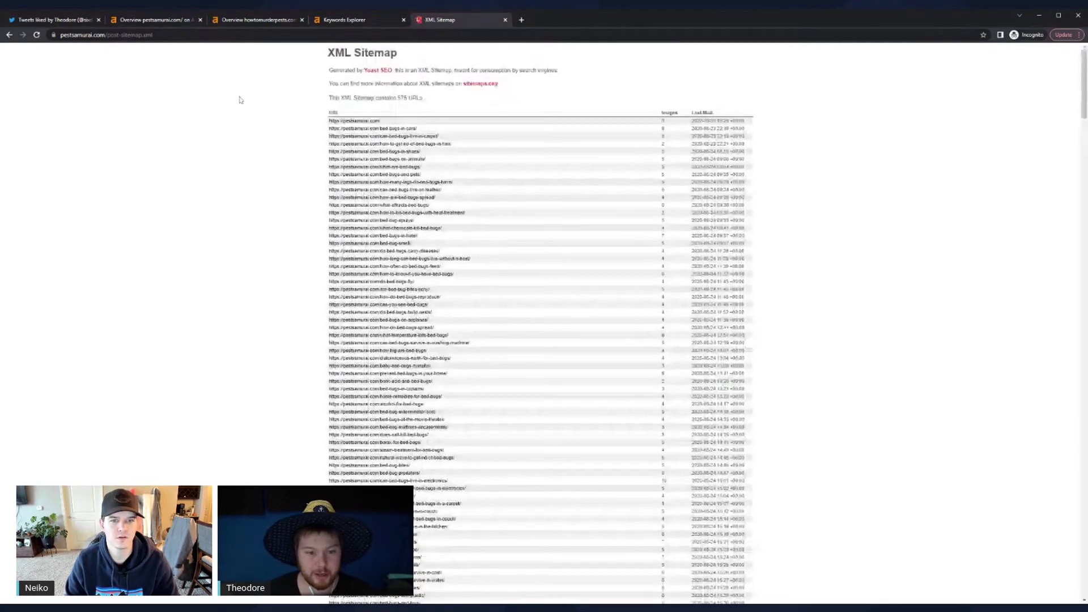
- Examine the post sitemap's URL count, last-modified dates and full list of article addresses
left_click_drag(385, 97, 417, 98)
left_click(447, 96)
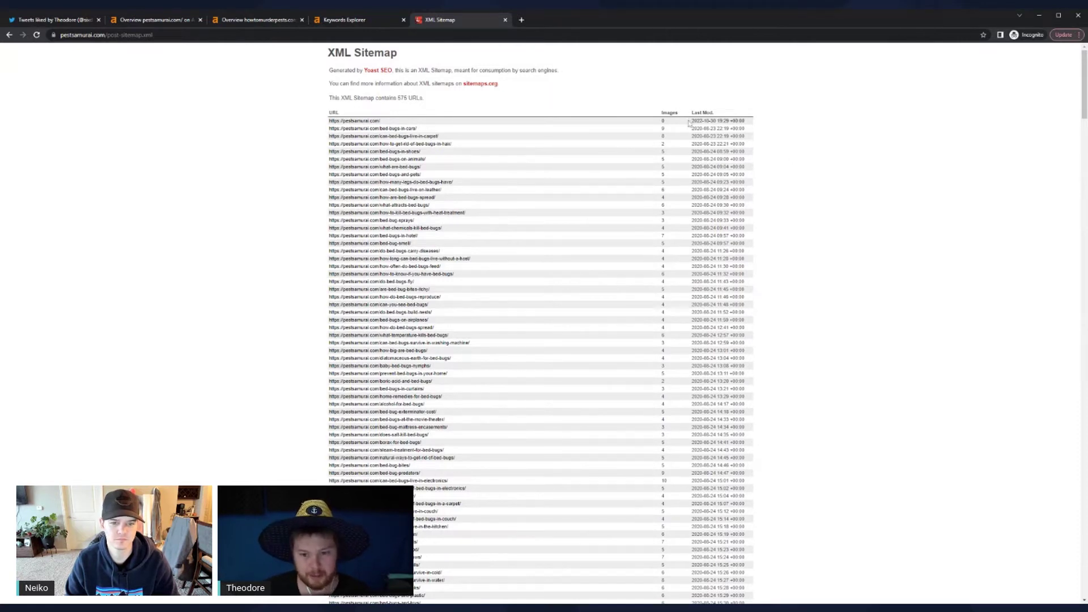
left_click_drag(691, 120, 727, 121)
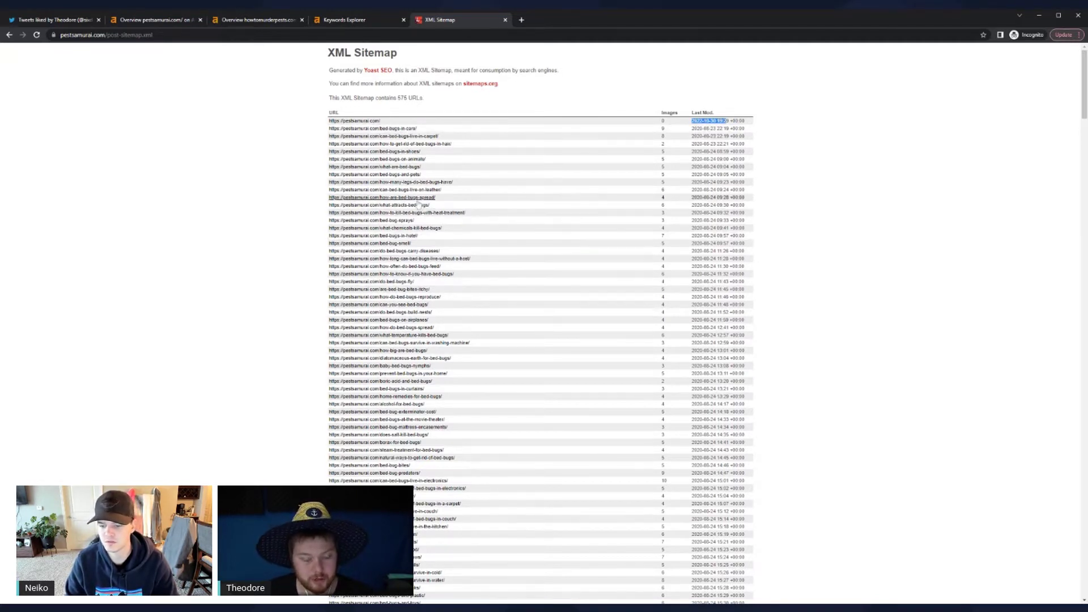
scroll(417, 203, "down", 8)
scroll(416, 203, "down", 20)
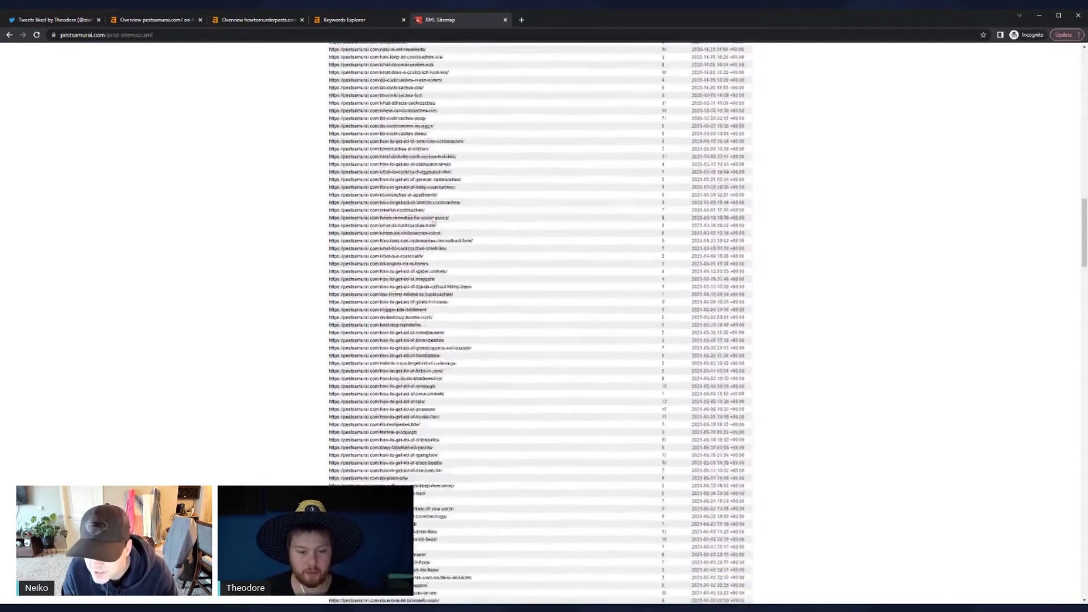
scroll(417, 203, "down", 10)
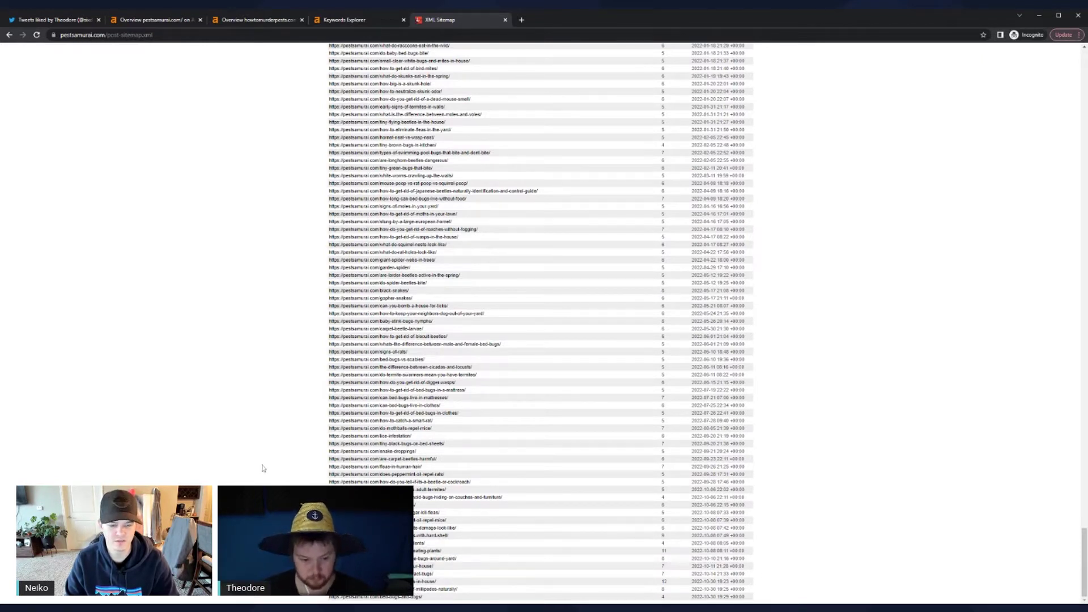
scroll(267, 449, "up", 15)
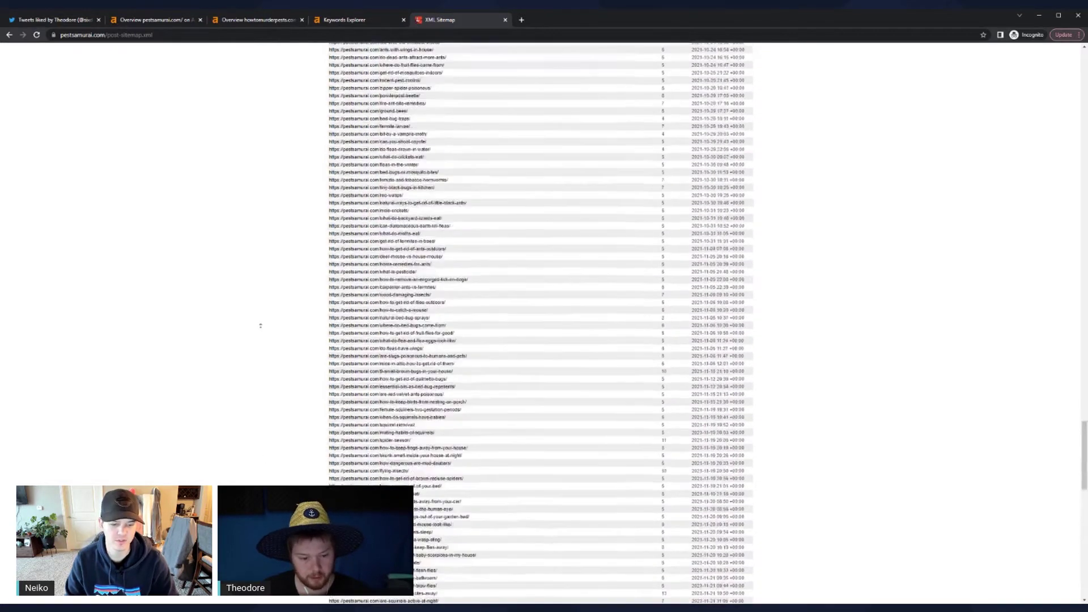
scroll(260, 326, "up", 20)
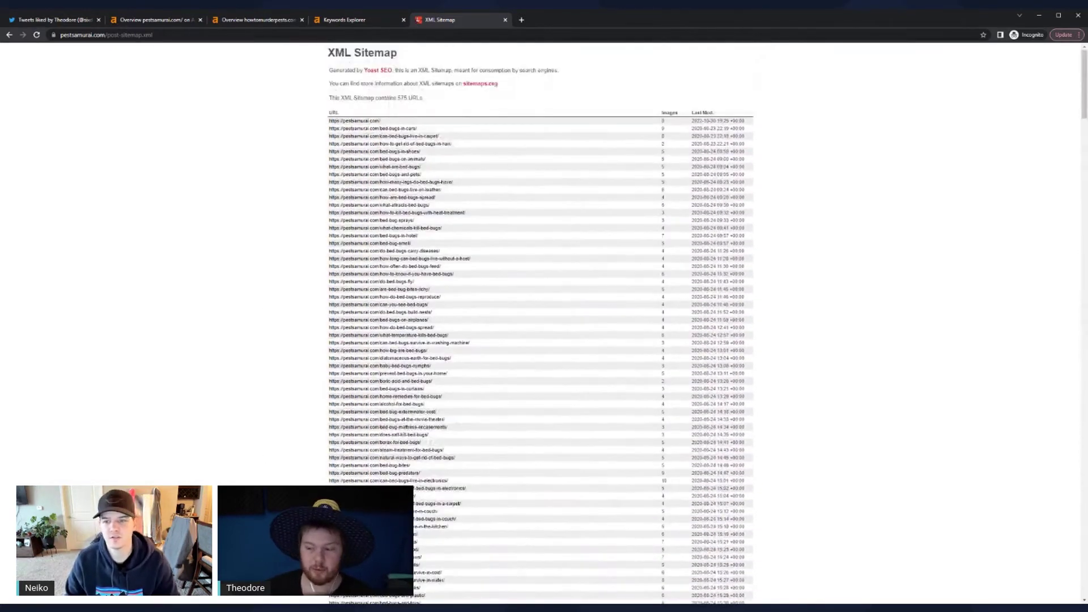
left_click(353, 21)
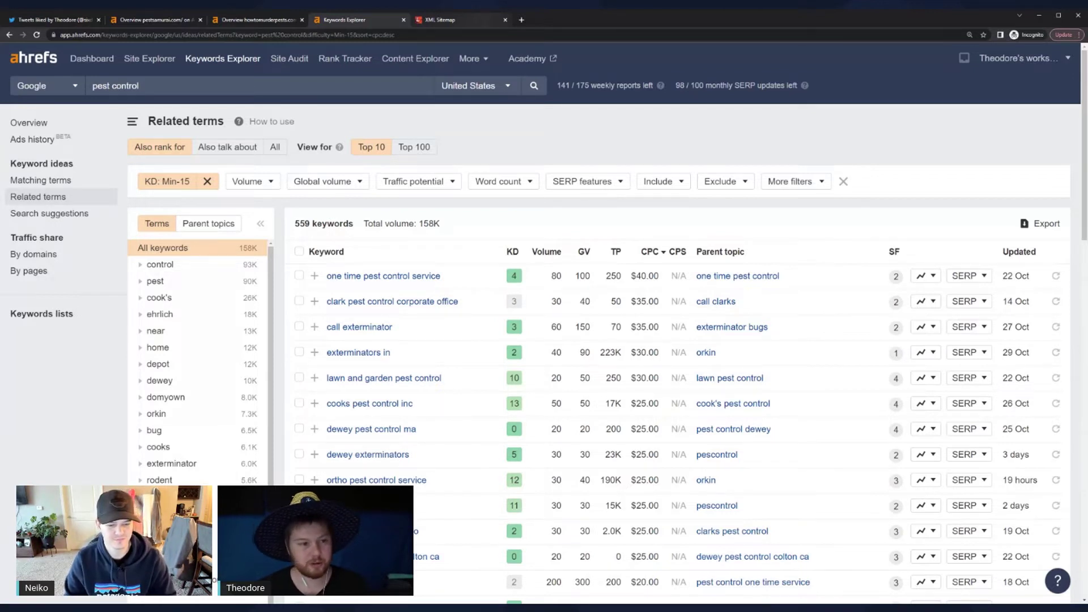
left_click(258, 19)
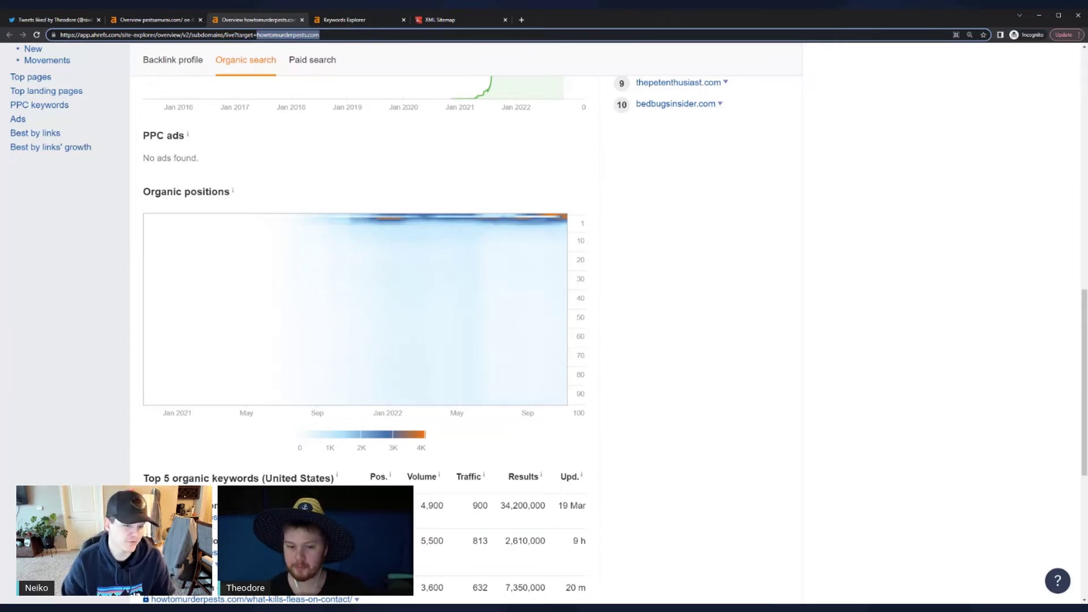
left_click(391, 19)
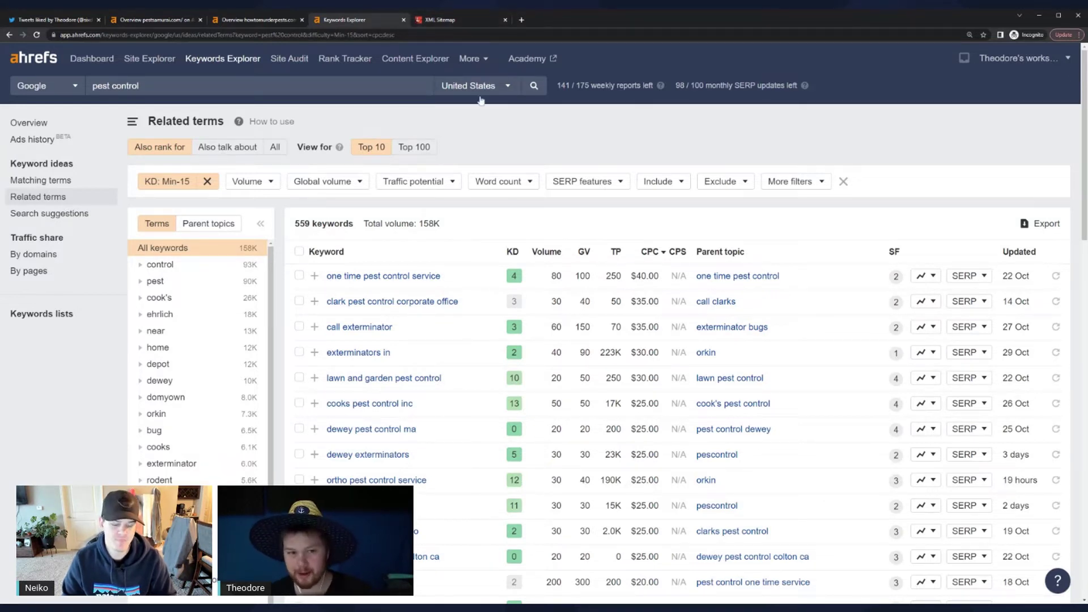
left_click(448, 19)
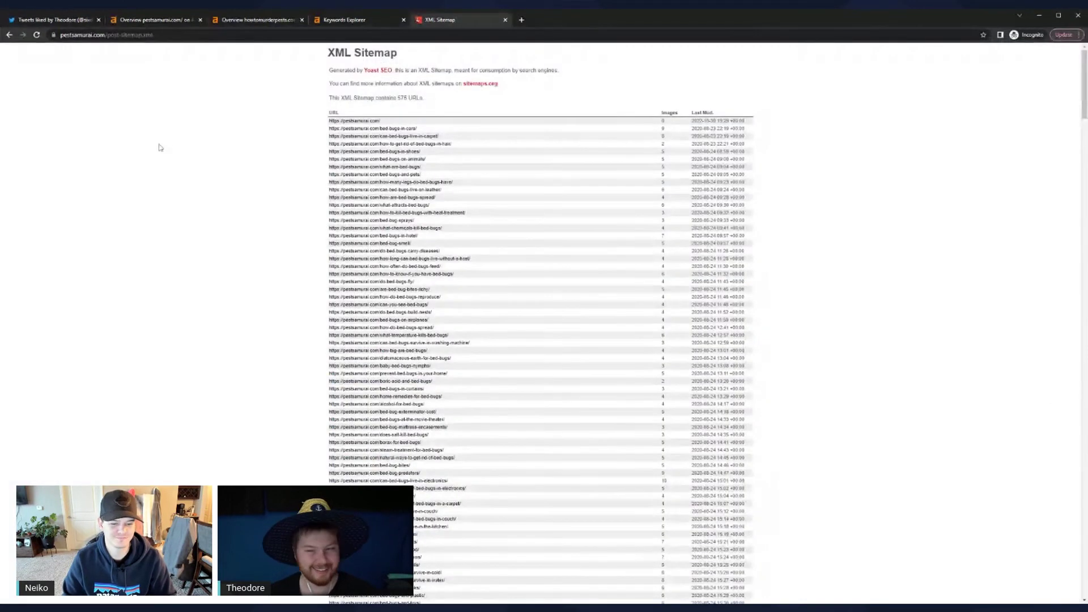